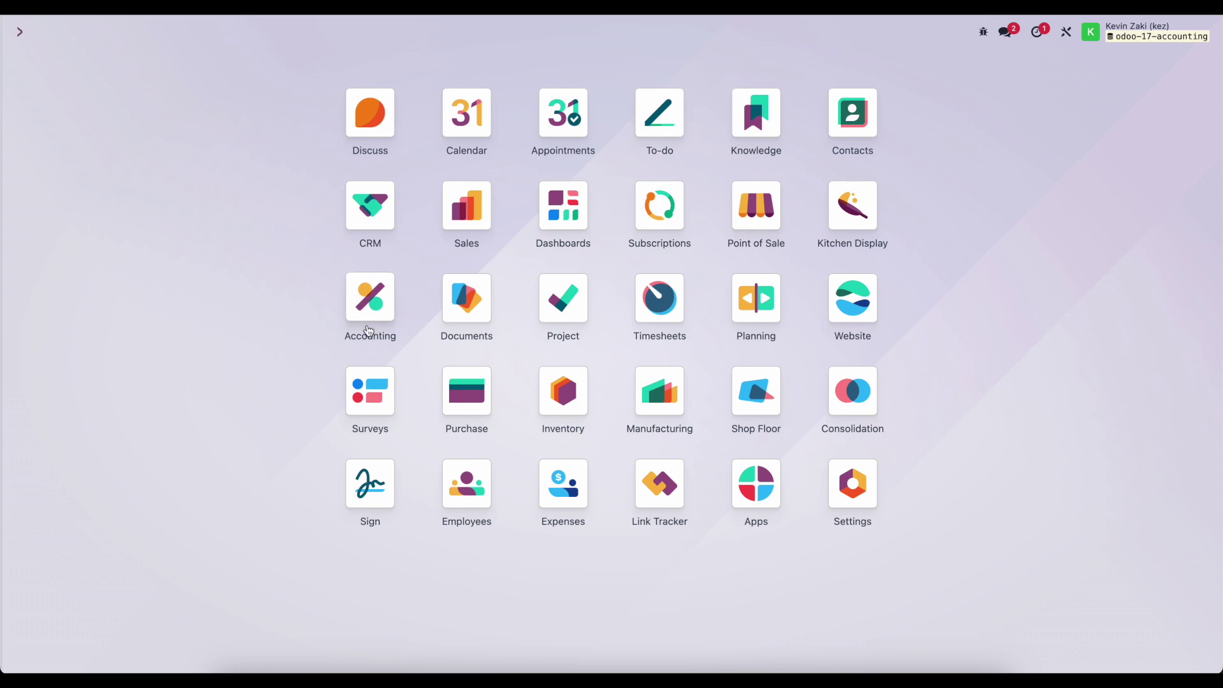
Open the Accounting app's Settings page from the Configuration menu.
click(367, 319)
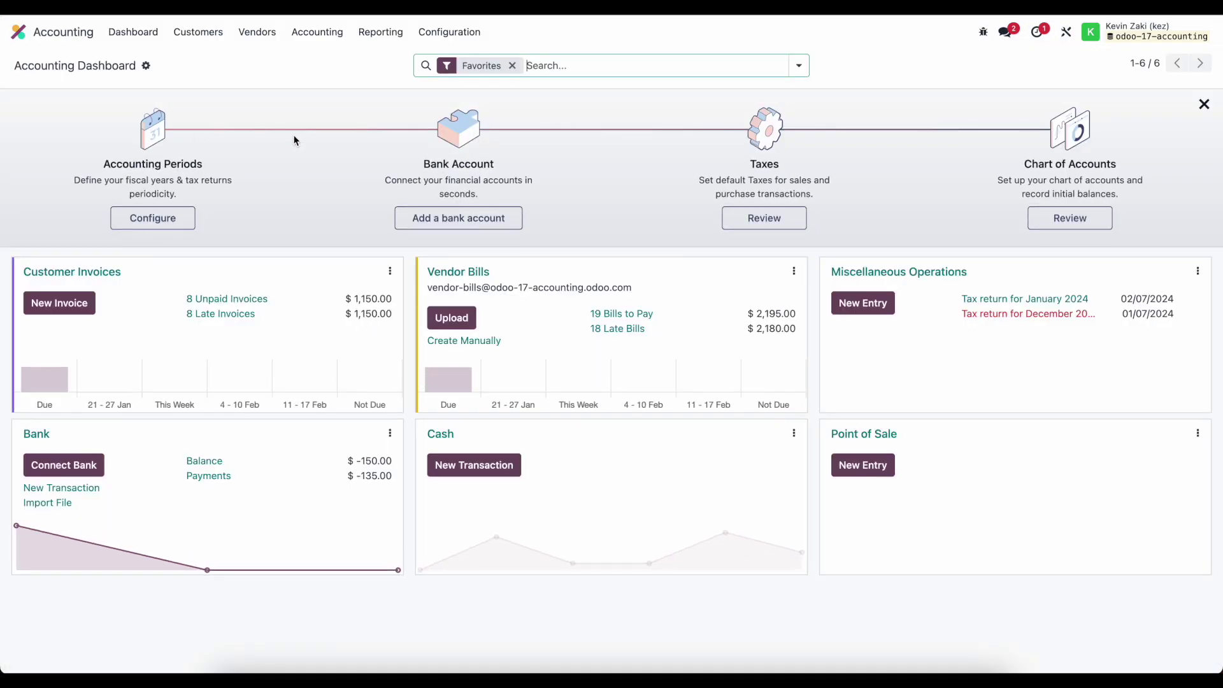
click(445, 32)
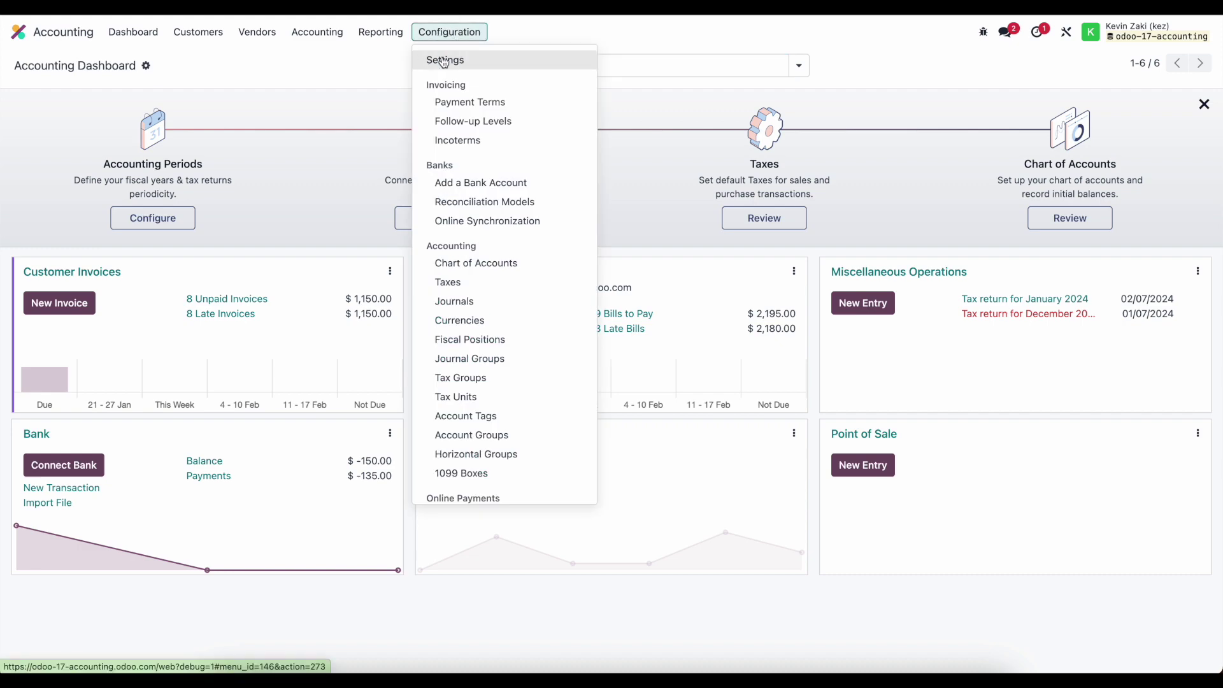
click(443, 60)
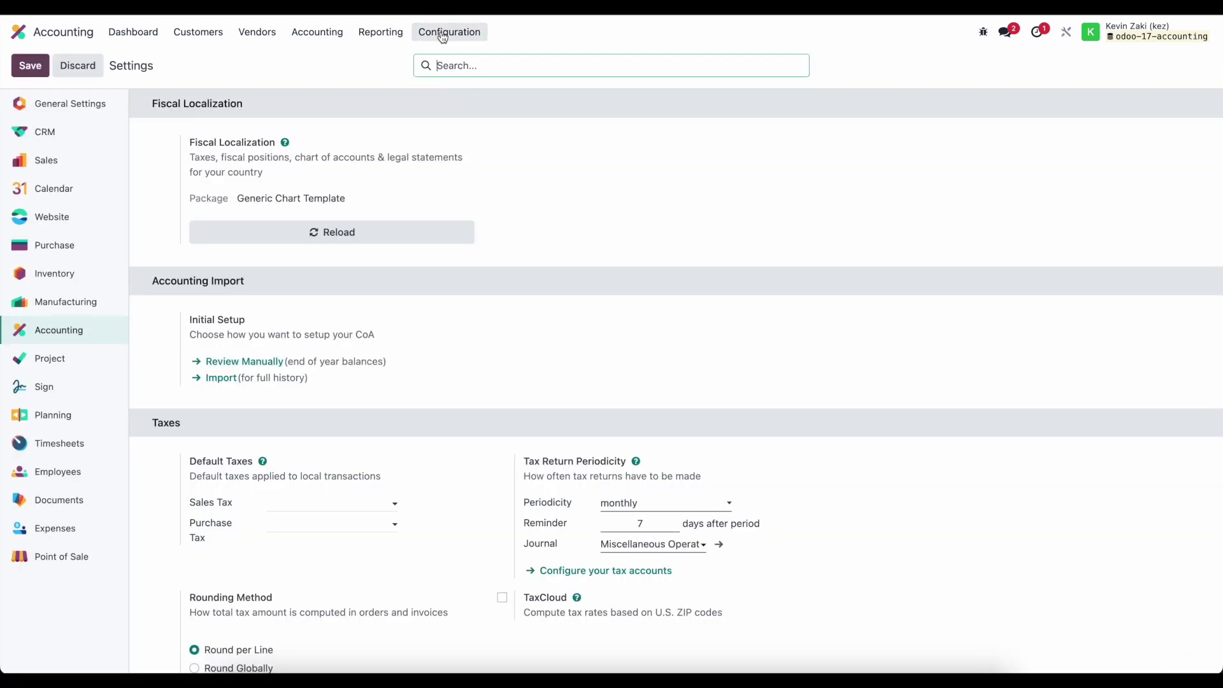
Review the Vendor Payments check settings, keeping the Top US layout and 0.25 margins.
scroll(442, 233, down, 4)
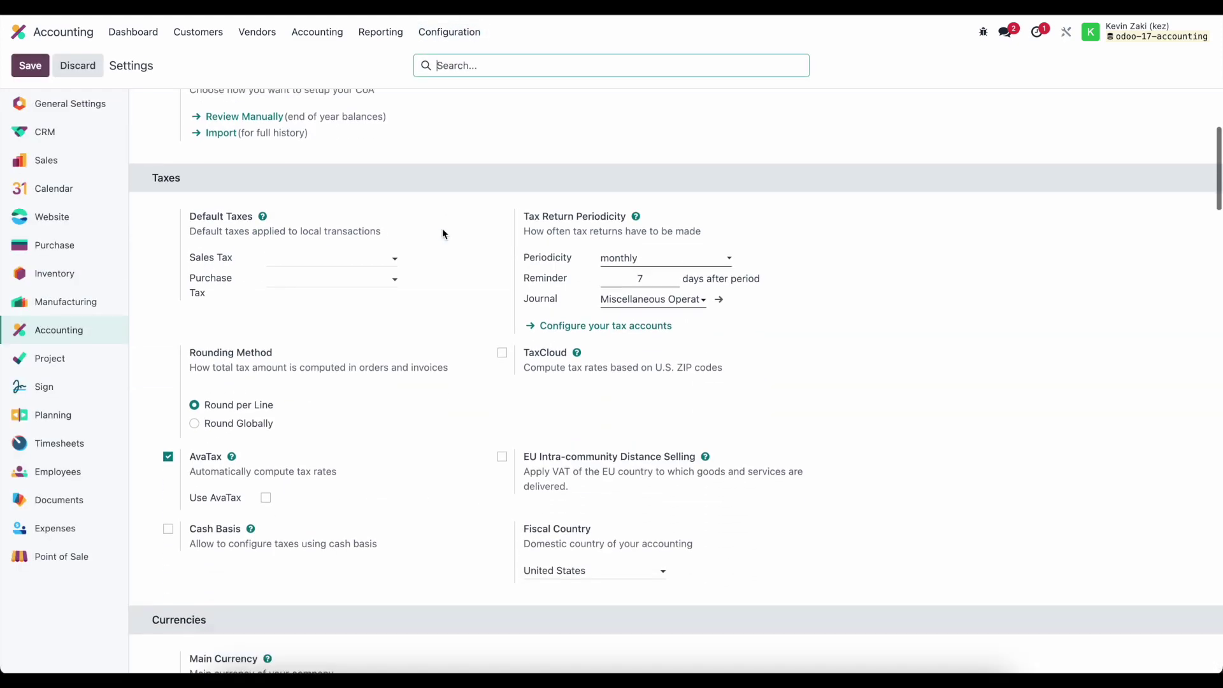
scroll(443, 233, down, 12)
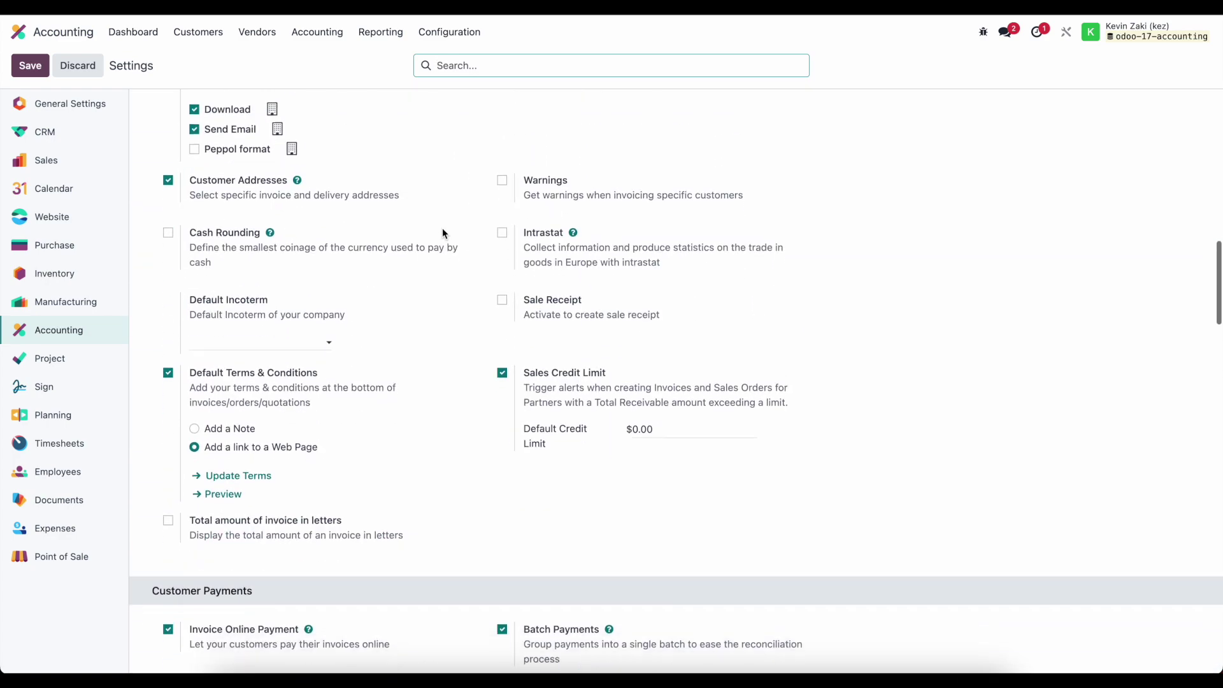
scroll(441, 233, down, 9)
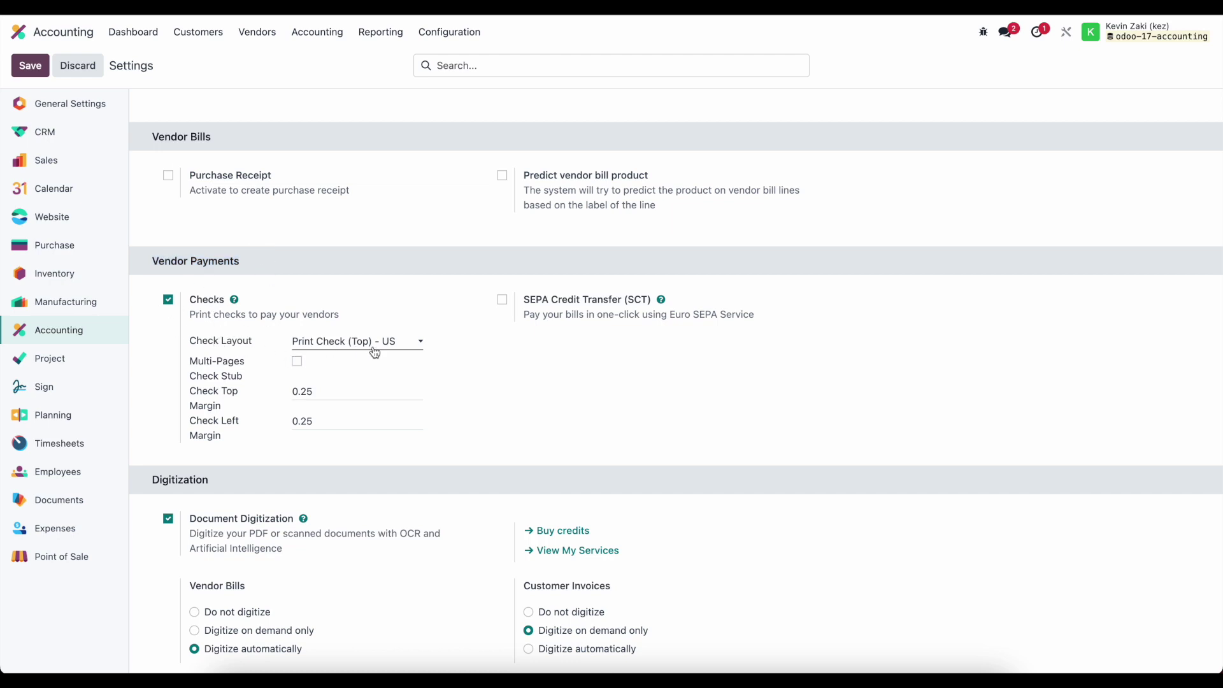
click(420, 342)
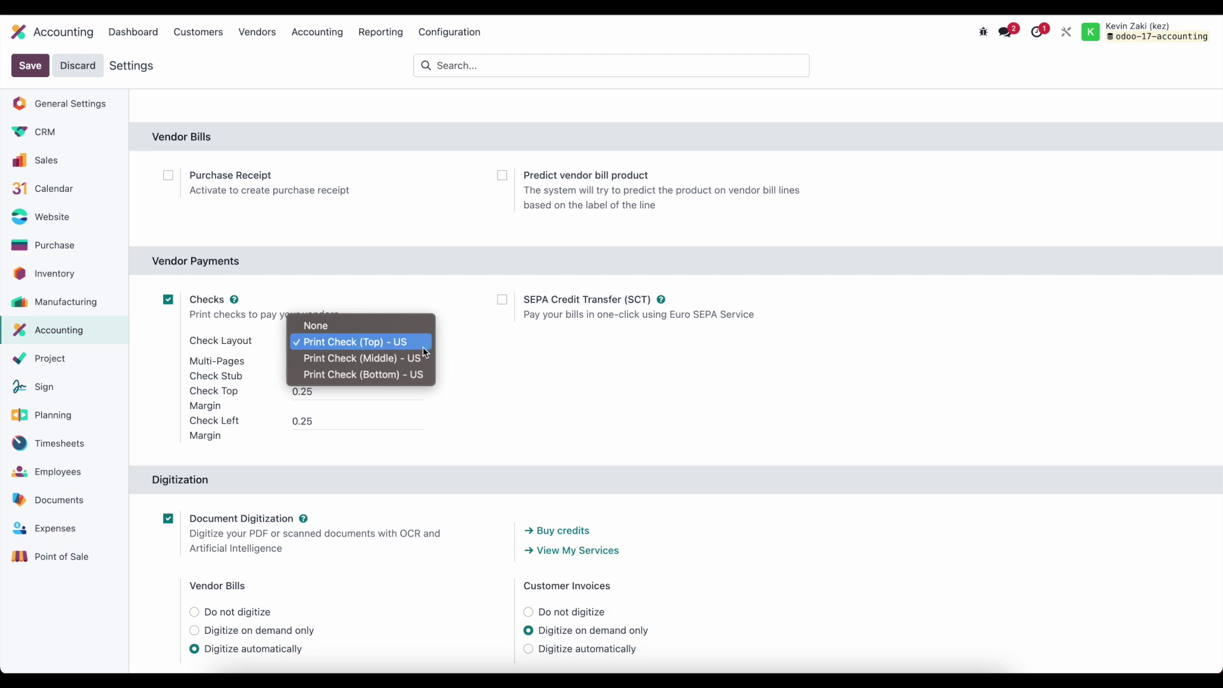
click(473, 345)
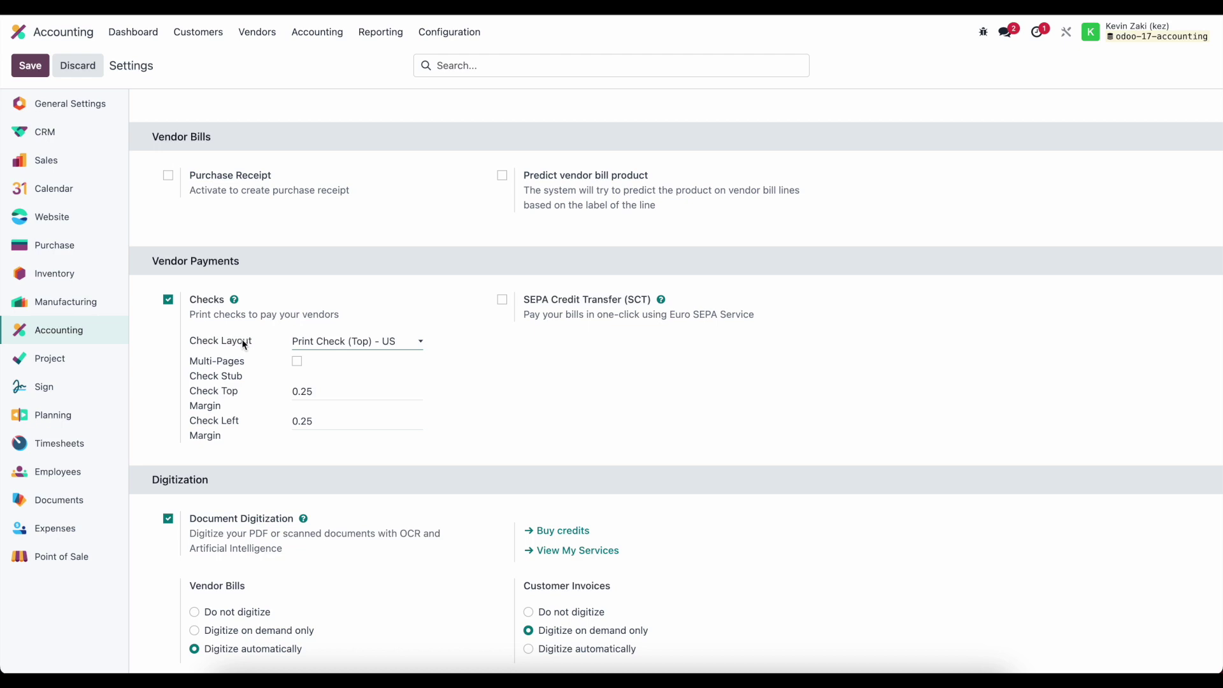
click(369, 344)
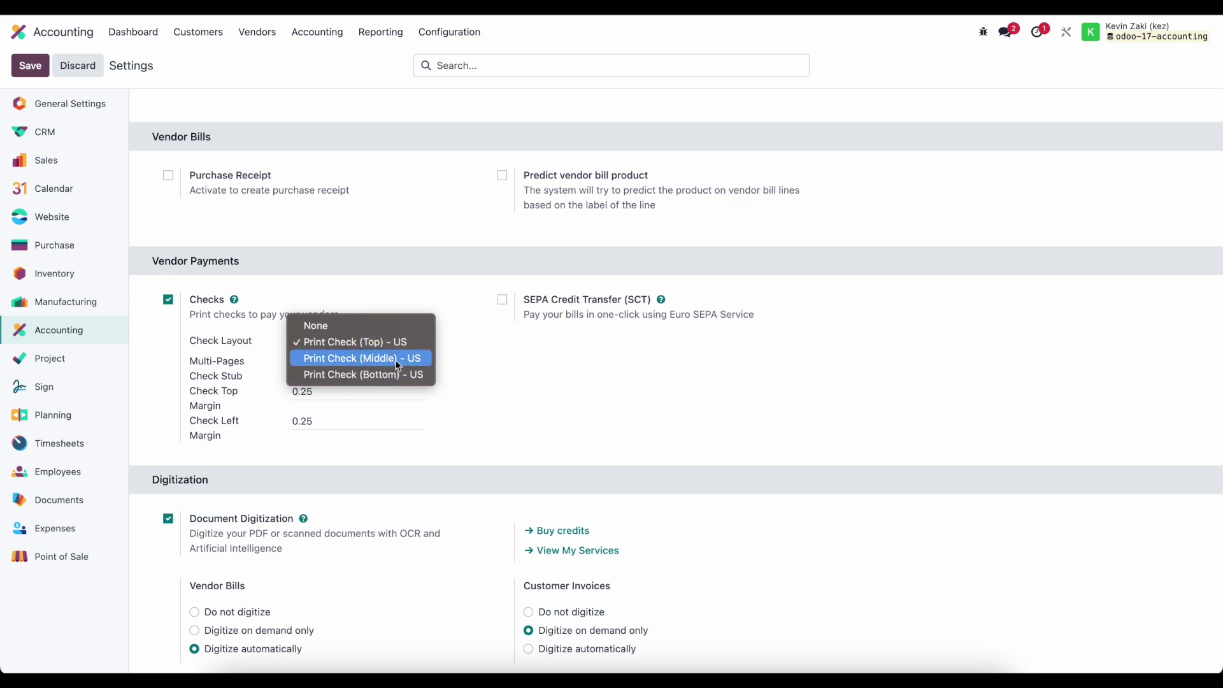
click(493, 342)
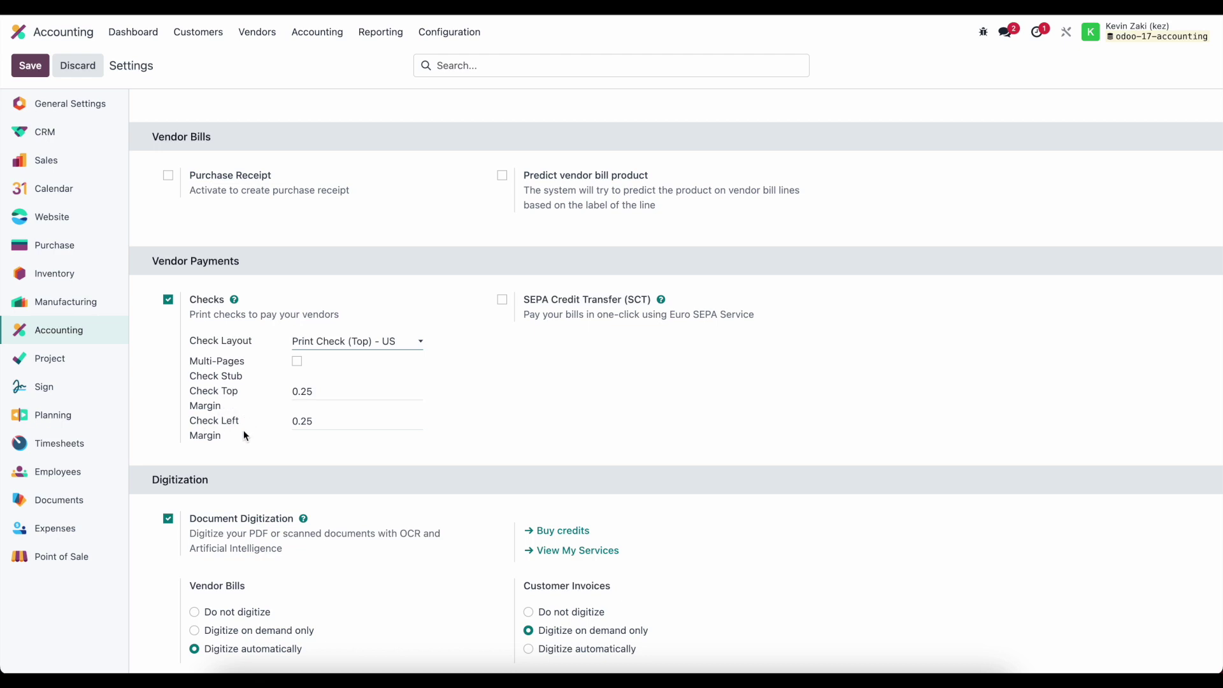
double_click(294, 391)
key(Tab)
click(430, 452)
Open the Bank journal's configuration form from the dashboard's Bank card.
scroll(422, 357, up, 15)
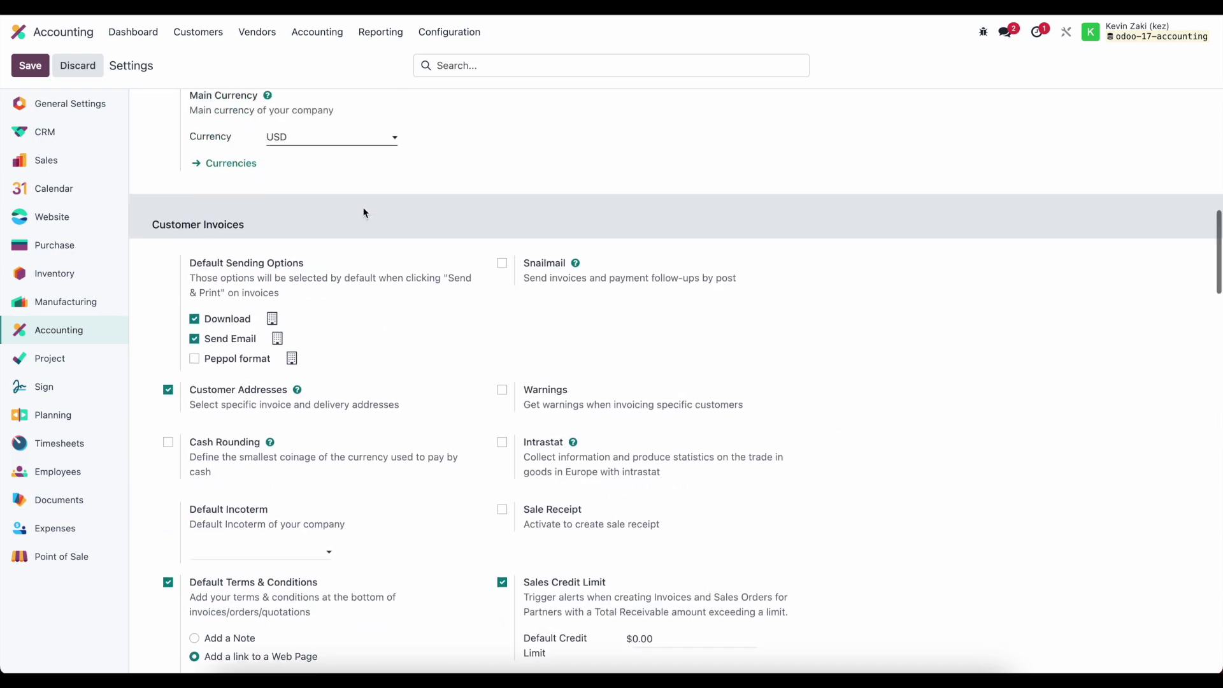
click(439, 33)
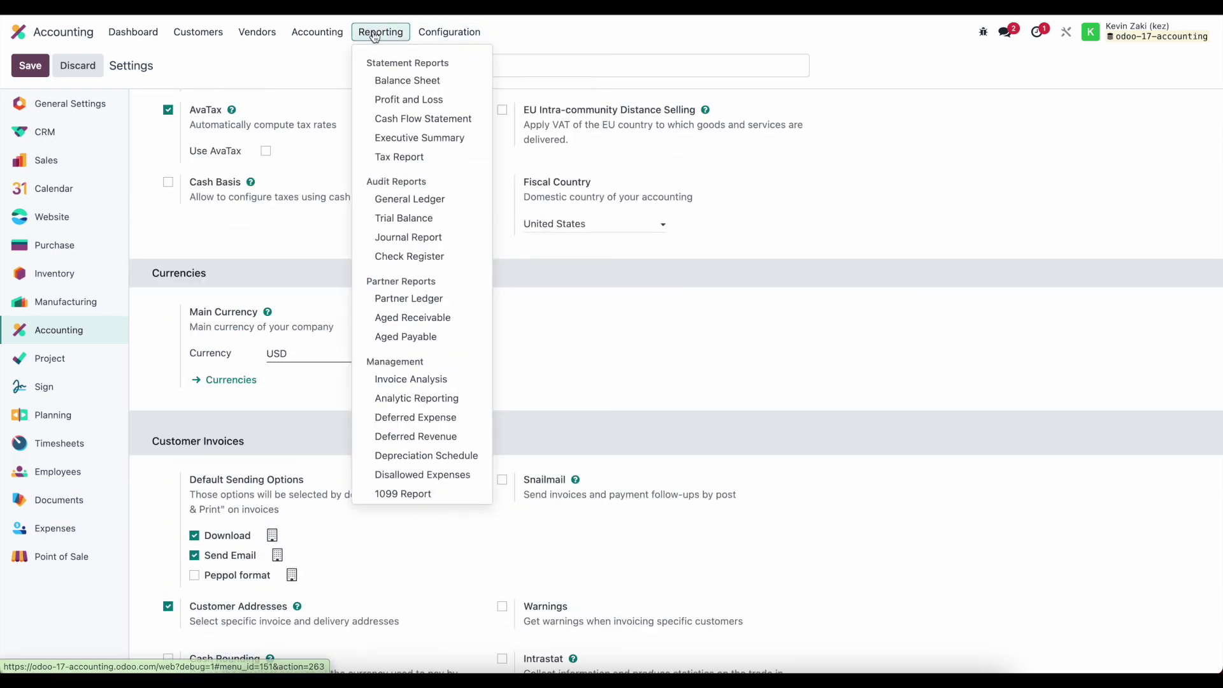
mouse_move(317, 32)
click(133, 32)
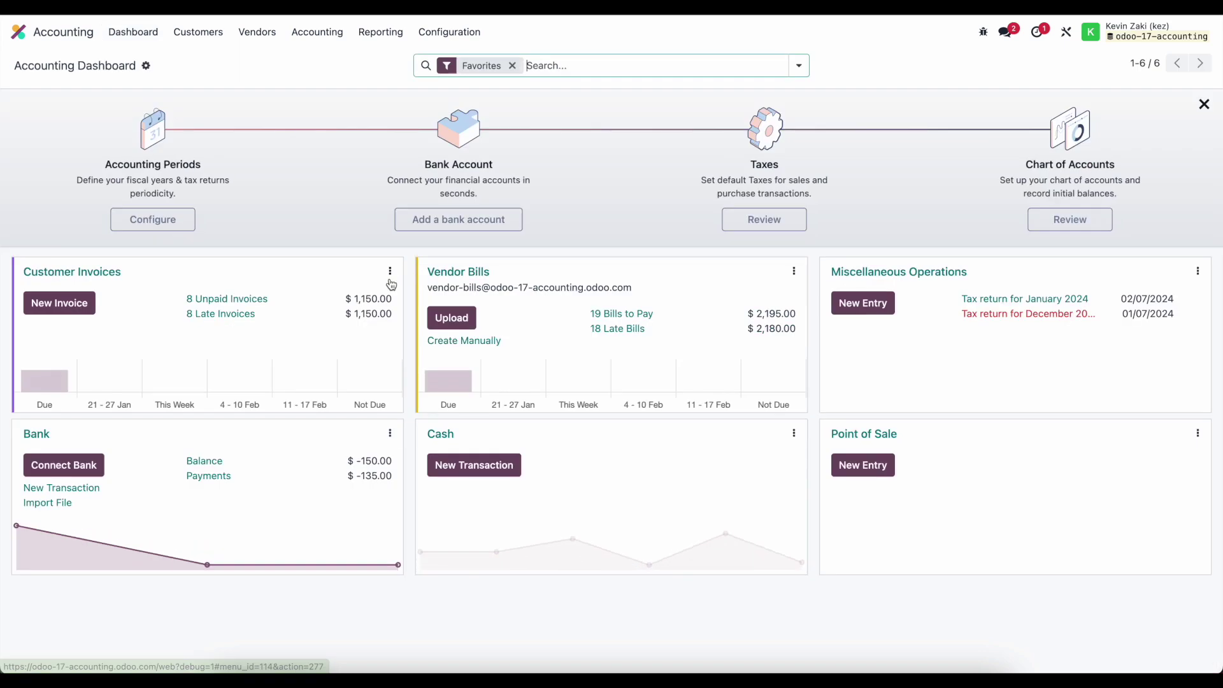
click(390, 433)
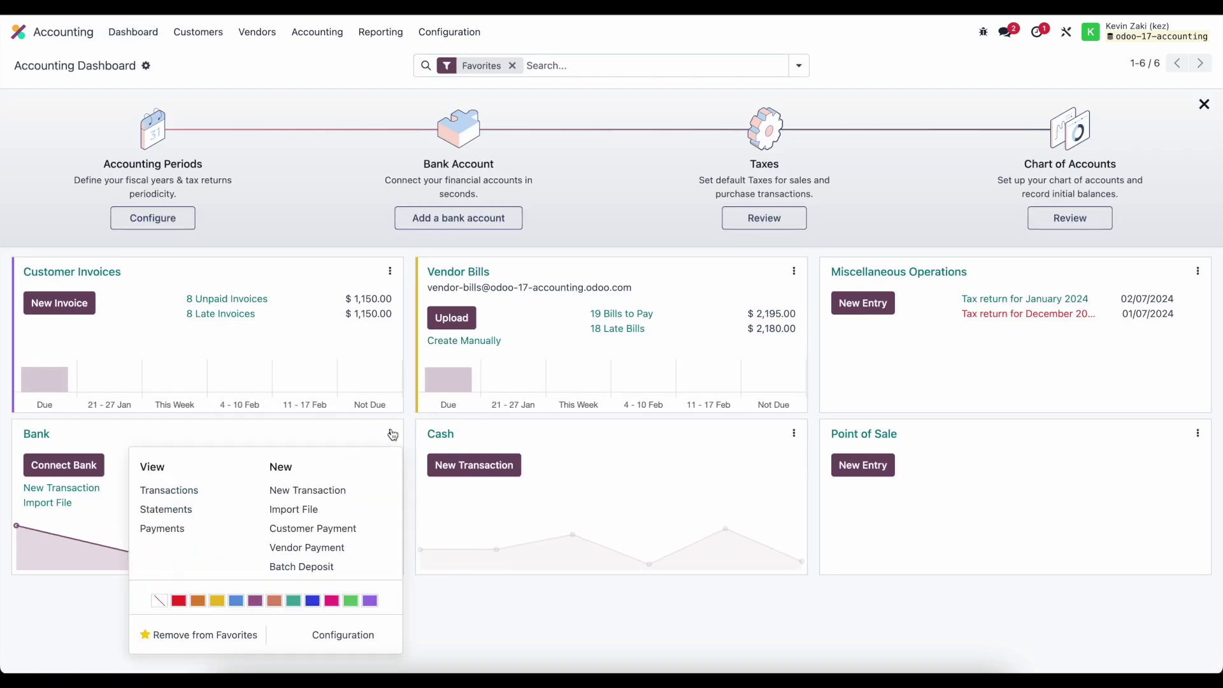
click(355, 637)
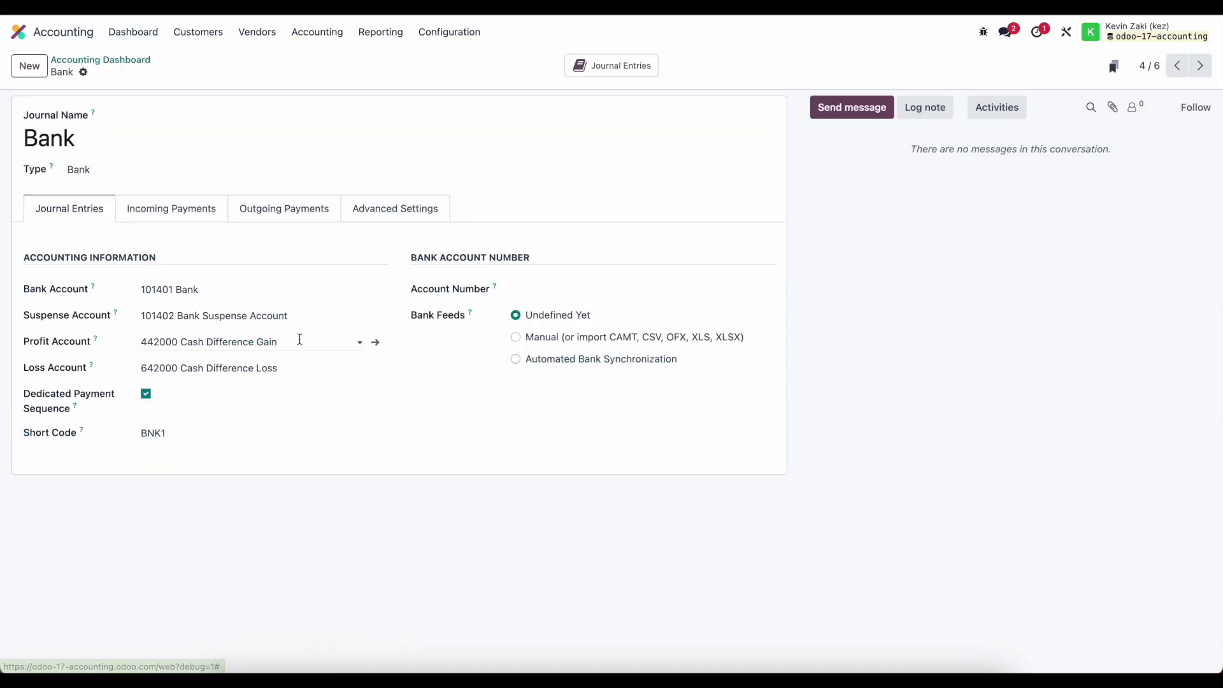
click(283, 212)
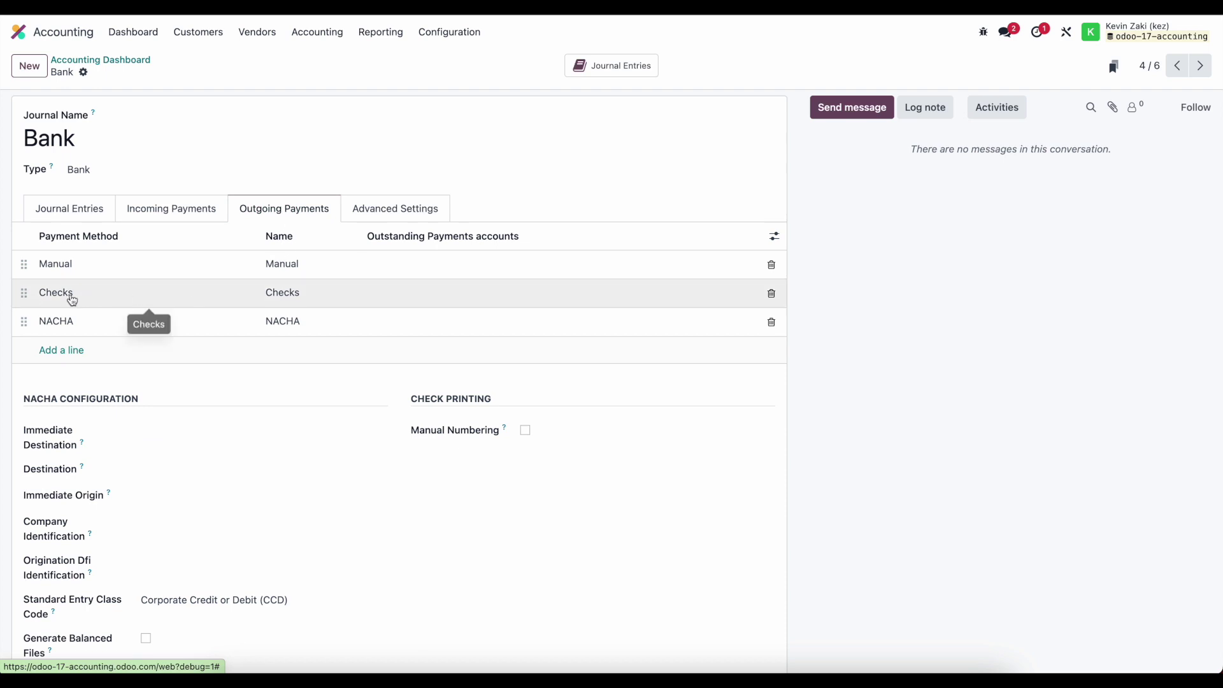
click(101, 299)
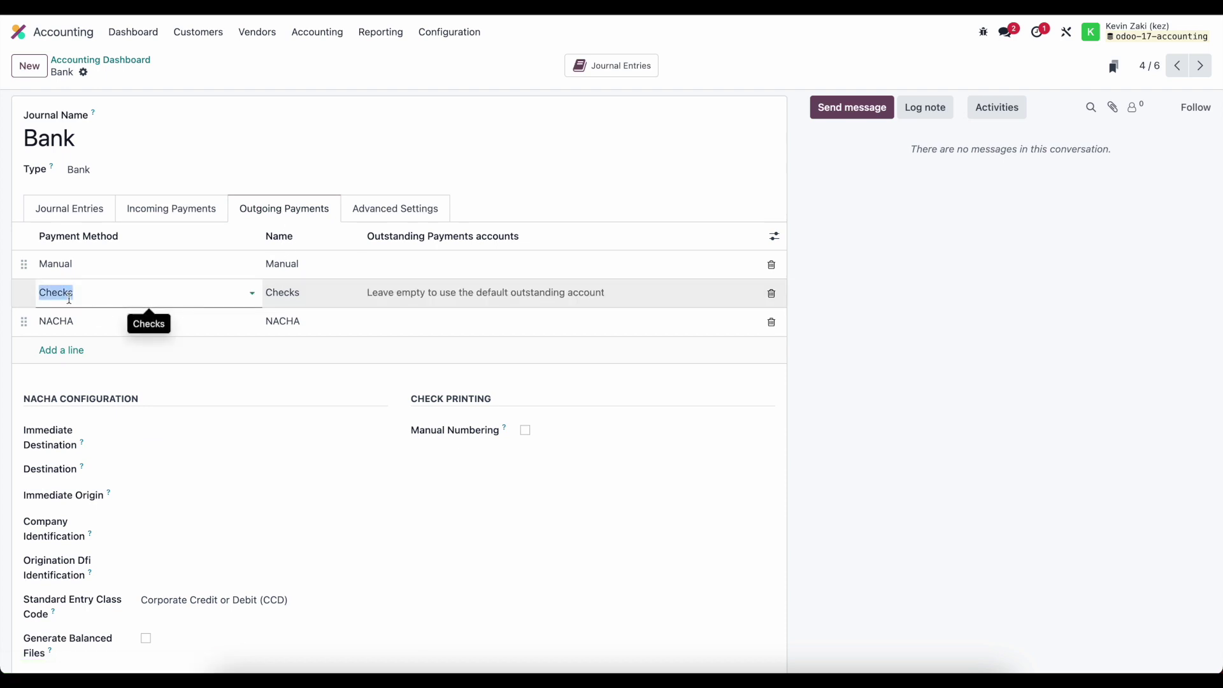
click(258, 385)
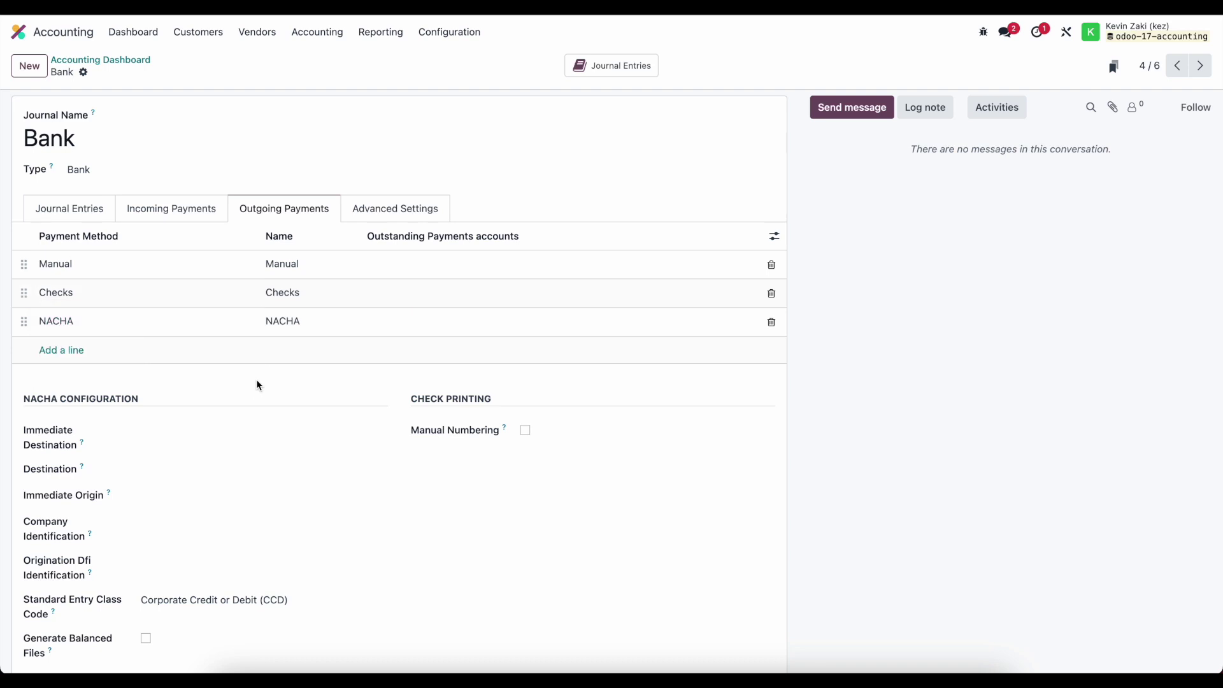
click(131, 62)
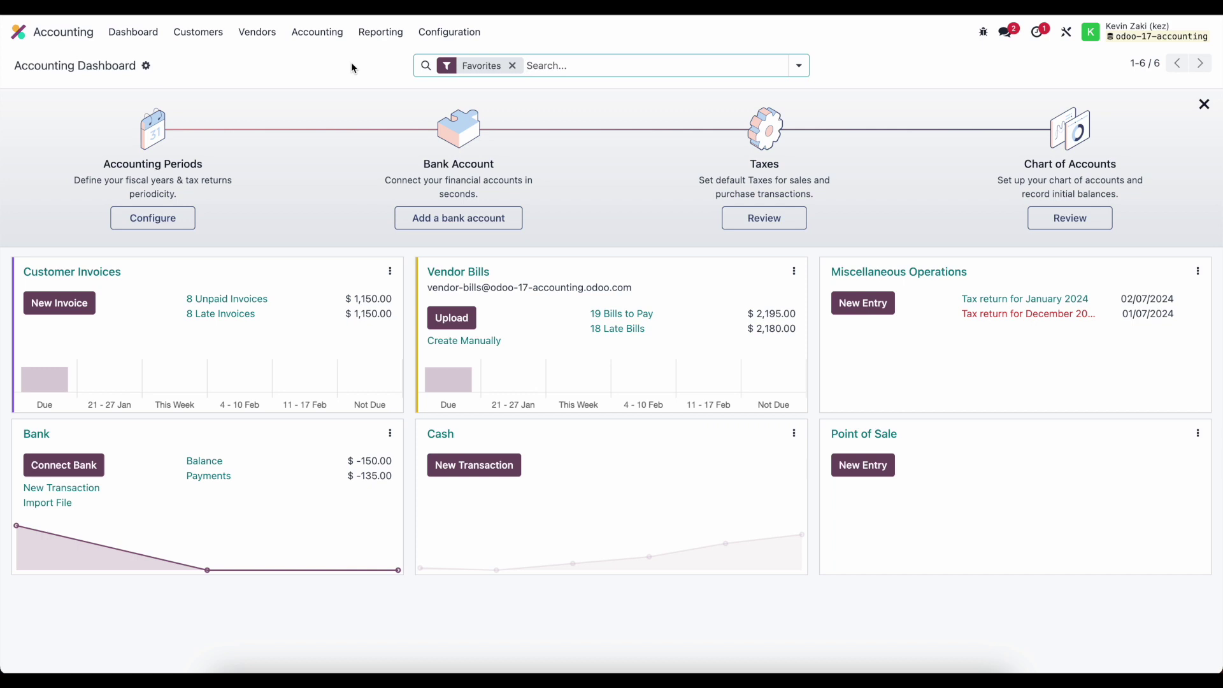
click(1068, 33)
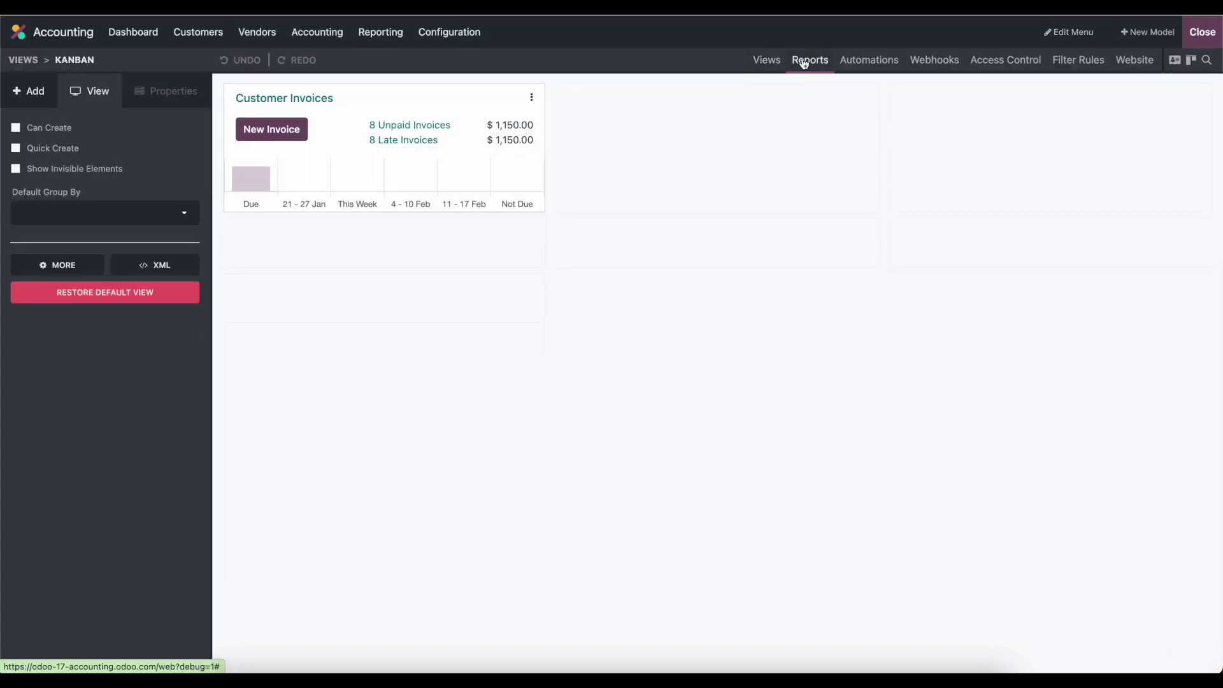
click(808, 60)
click(560, 91)
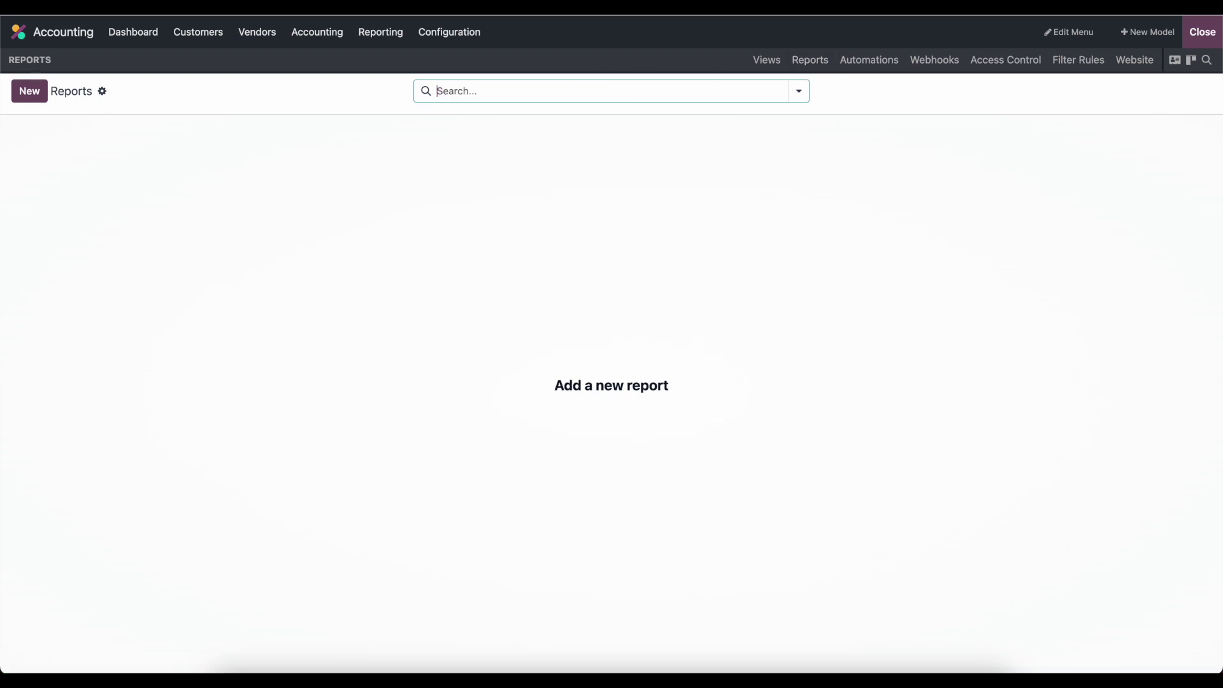
text(check)
key(Return)
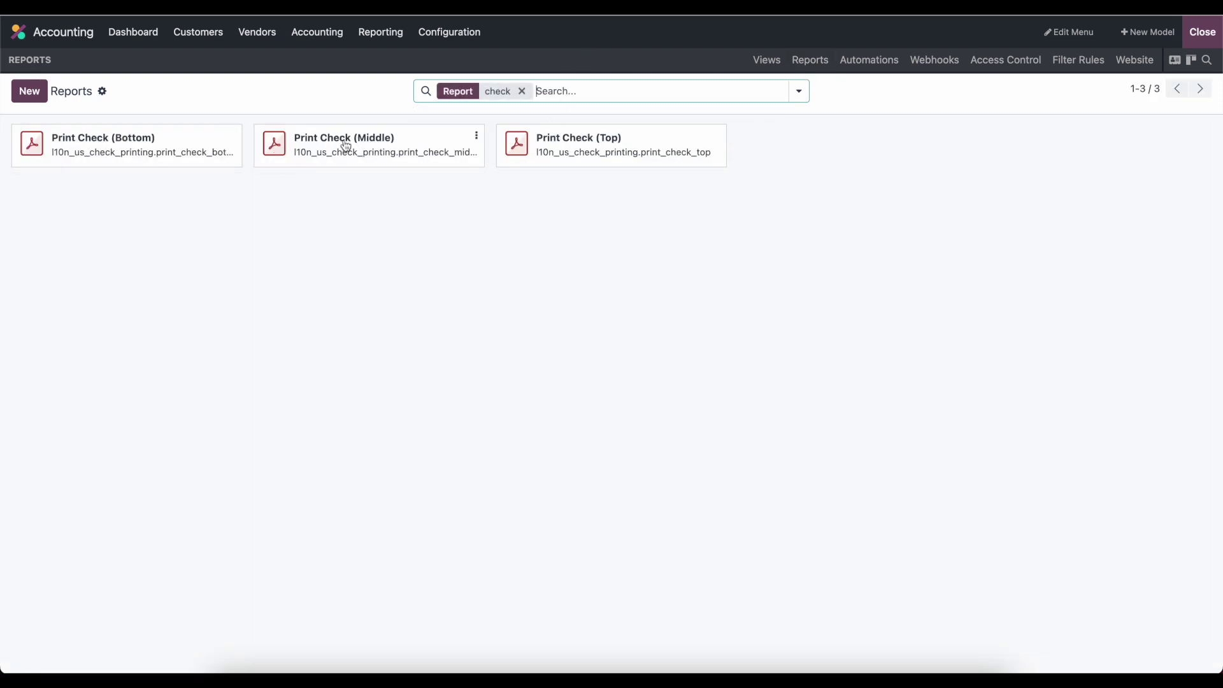
click(573, 150)
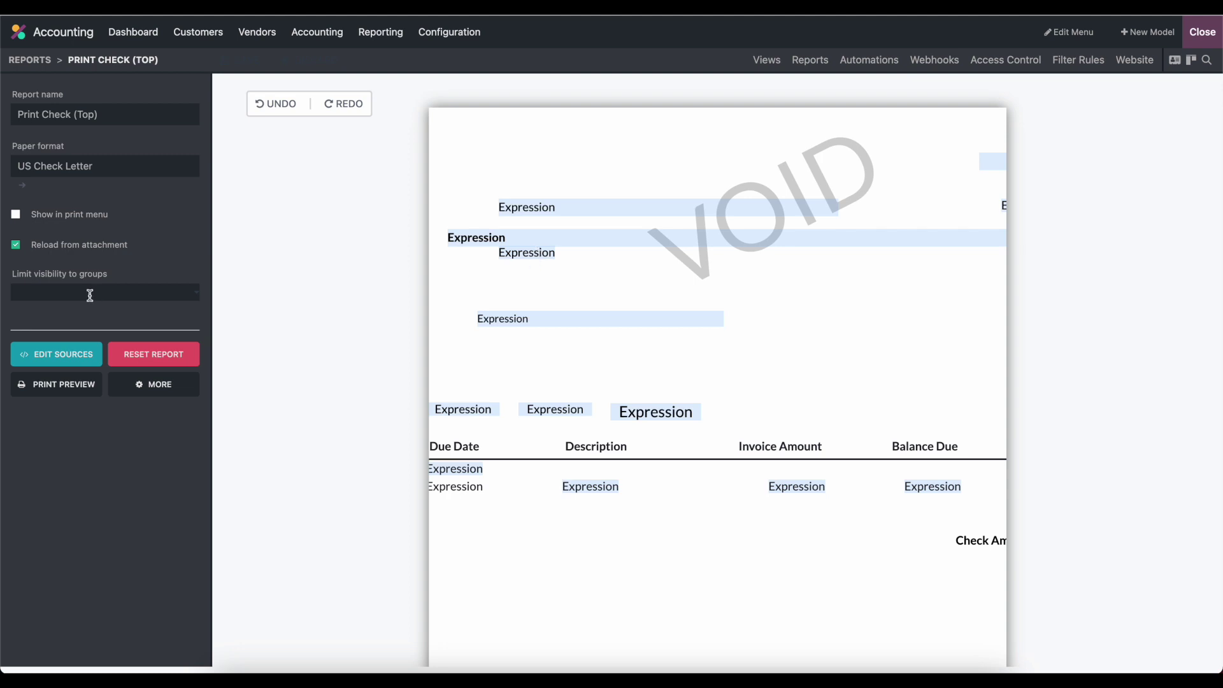
click(68, 359)
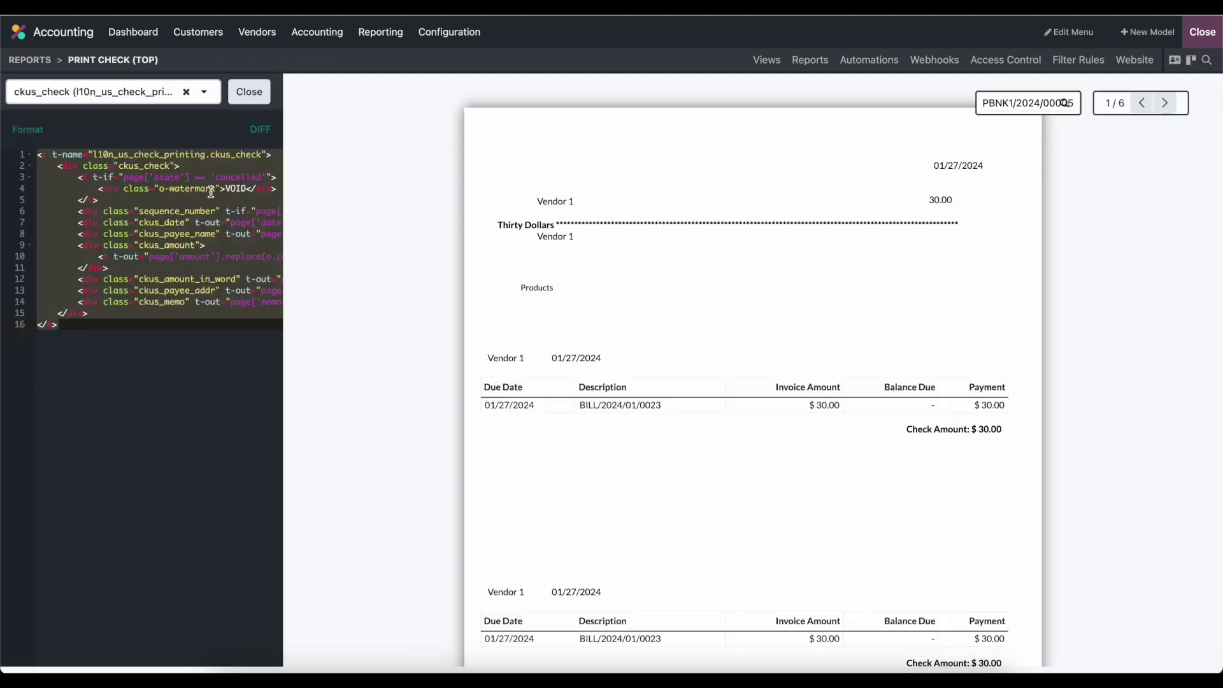
click(246, 96)
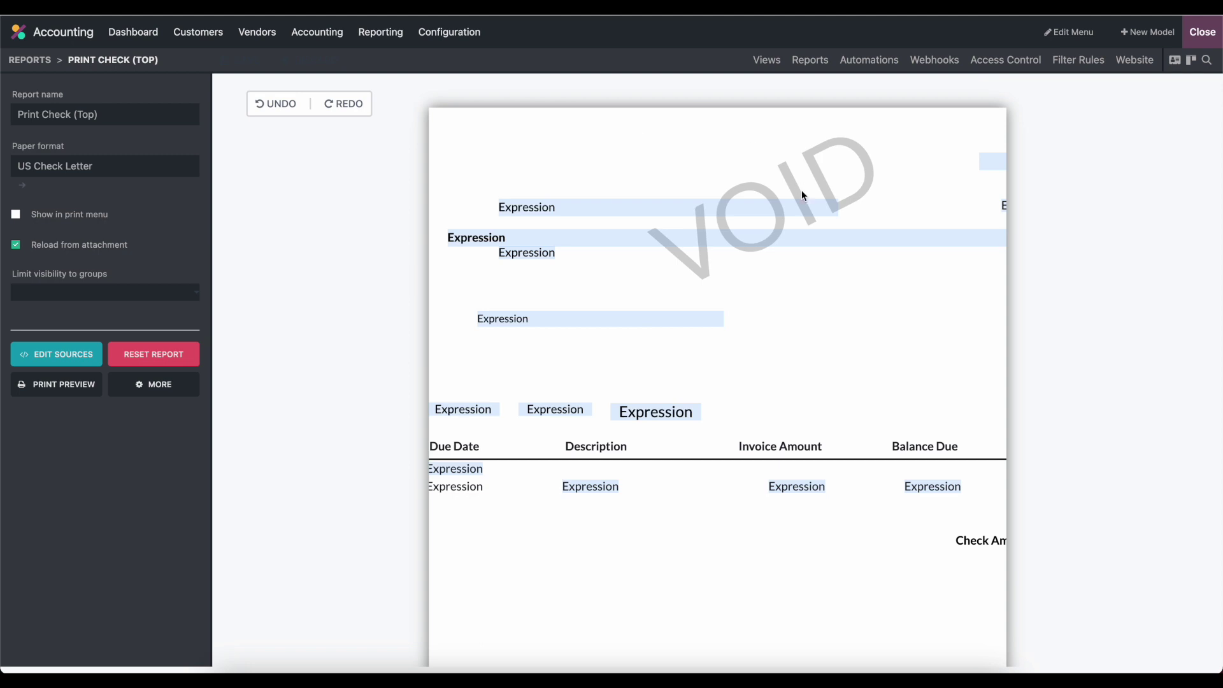
click(1198, 34)
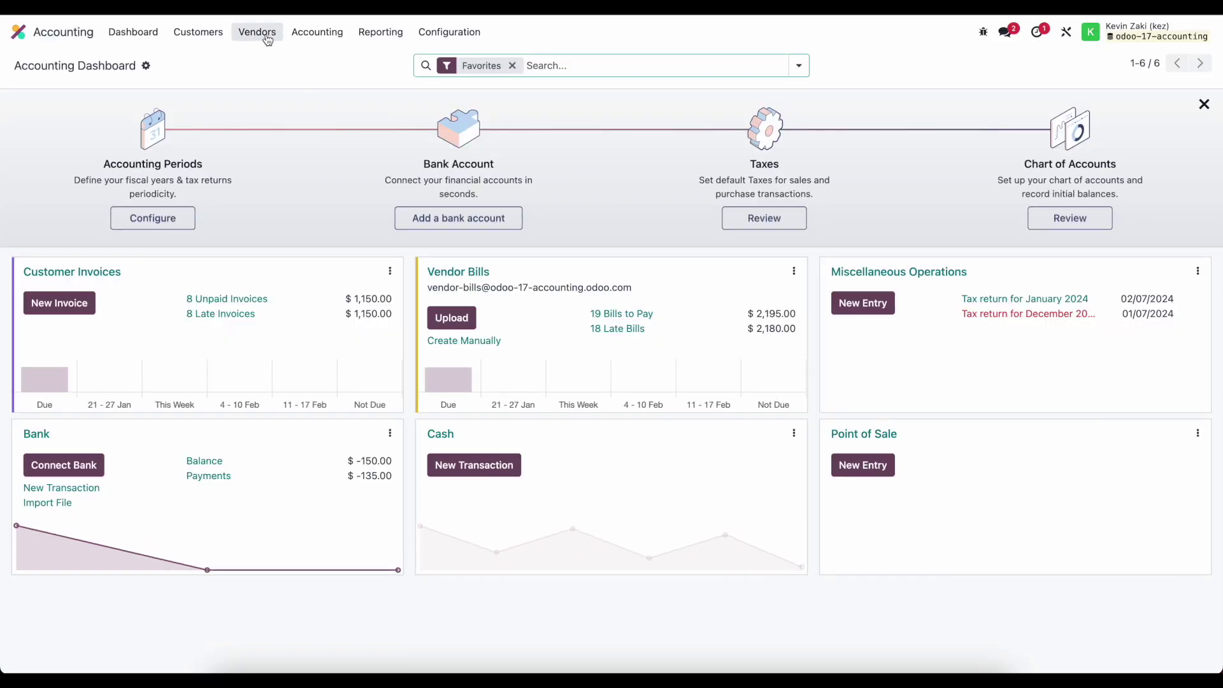
Open vendor bill BILL/2024/01/0019 from the vendor bills list.
click(259, 33)
click(265, 60)
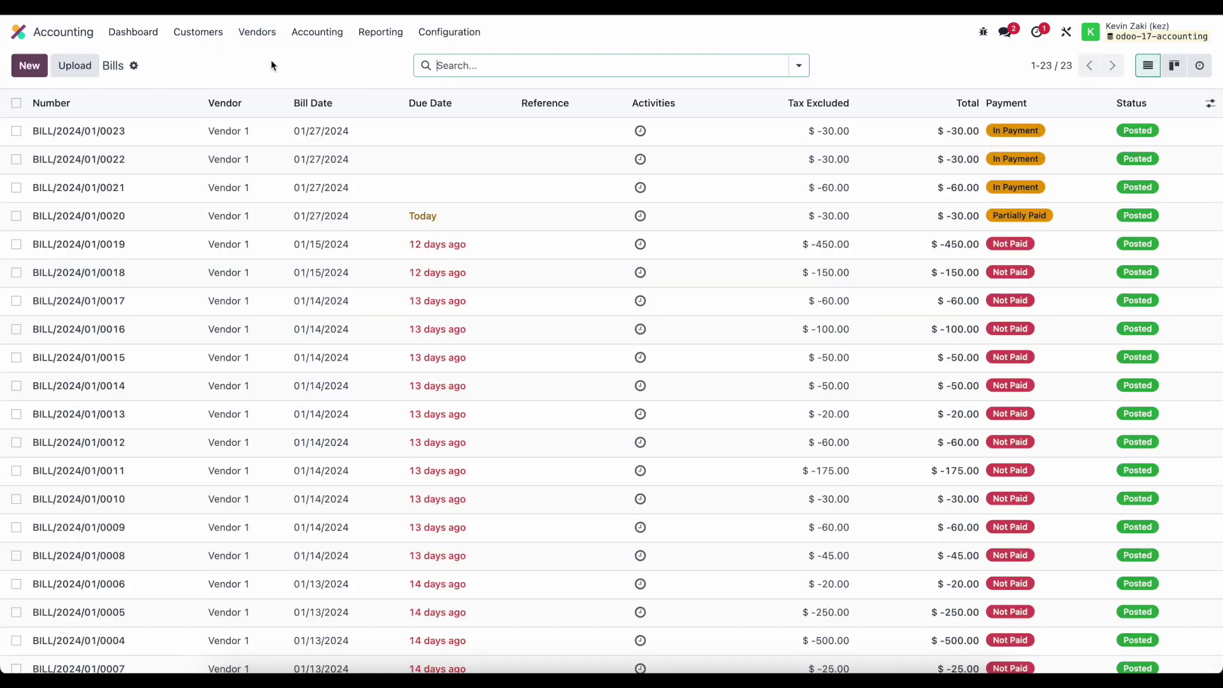
click(245, 243)
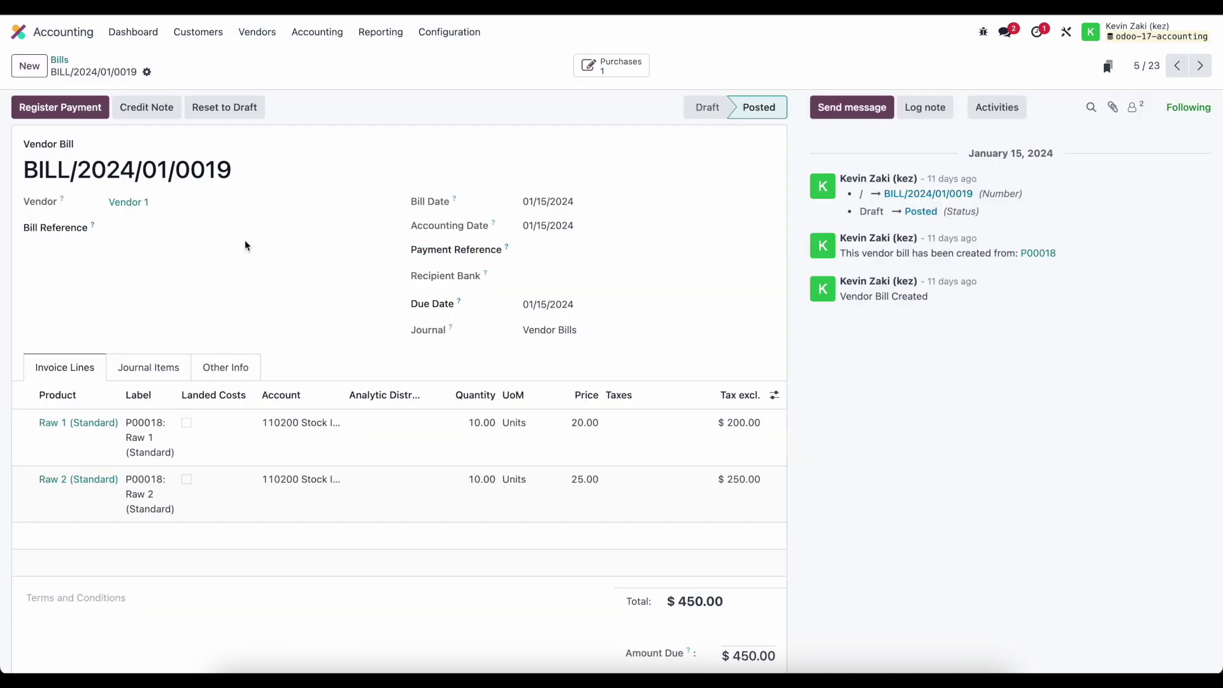
Register the $450.00 payment with the Checks method and return to the dashboard.
click(83, 112)
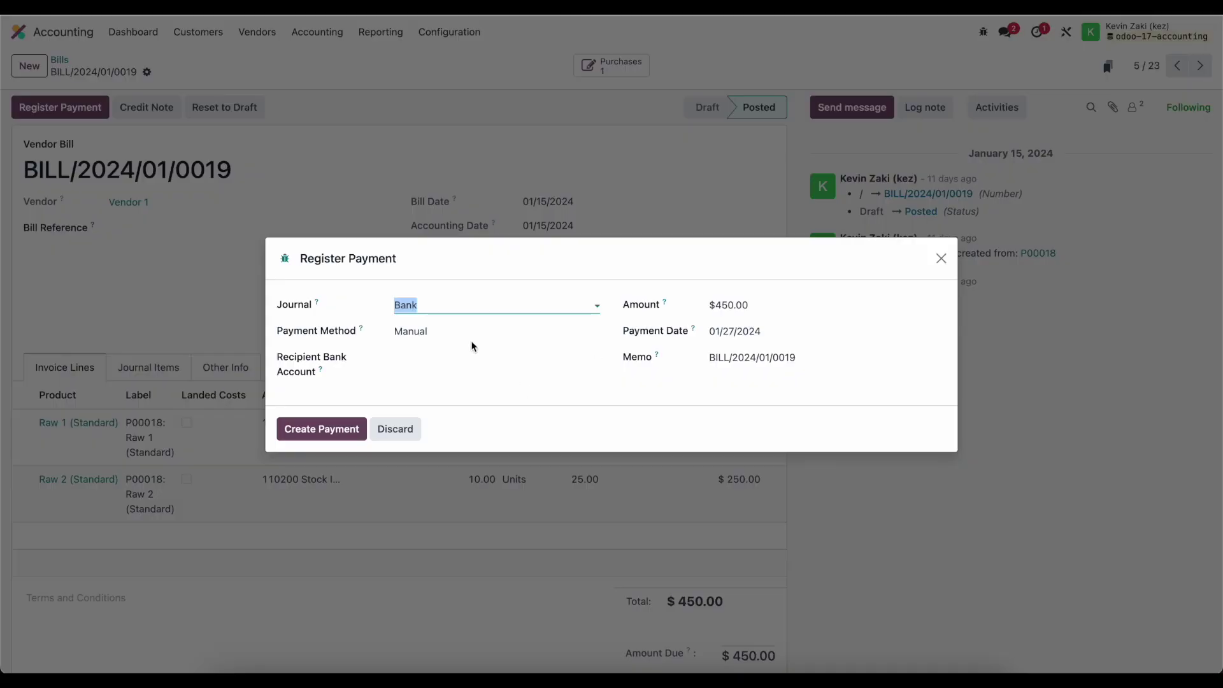
click(428, 331)
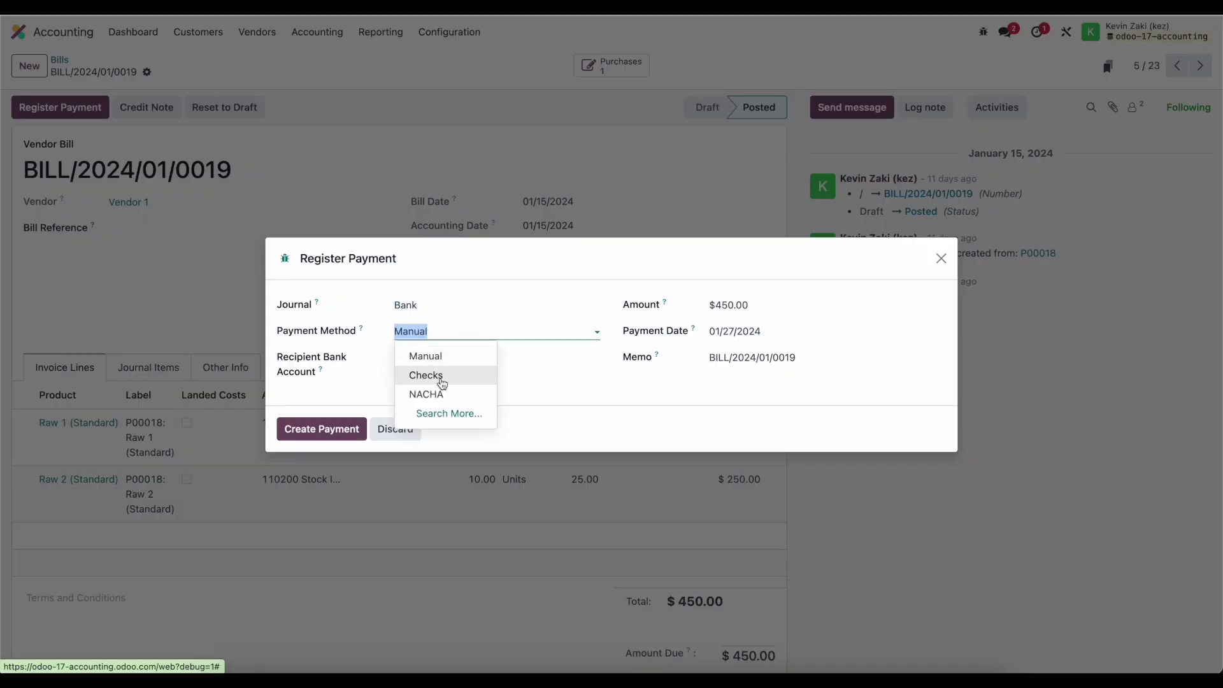
click(441, 375)
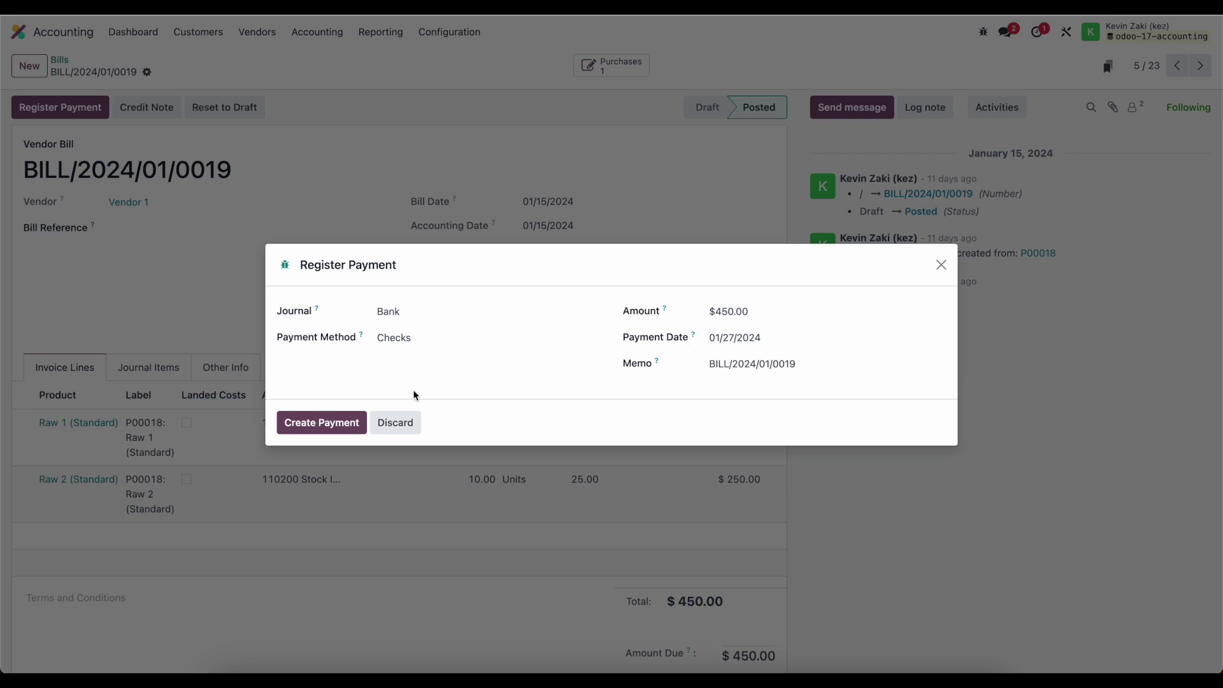
click(357, 425)
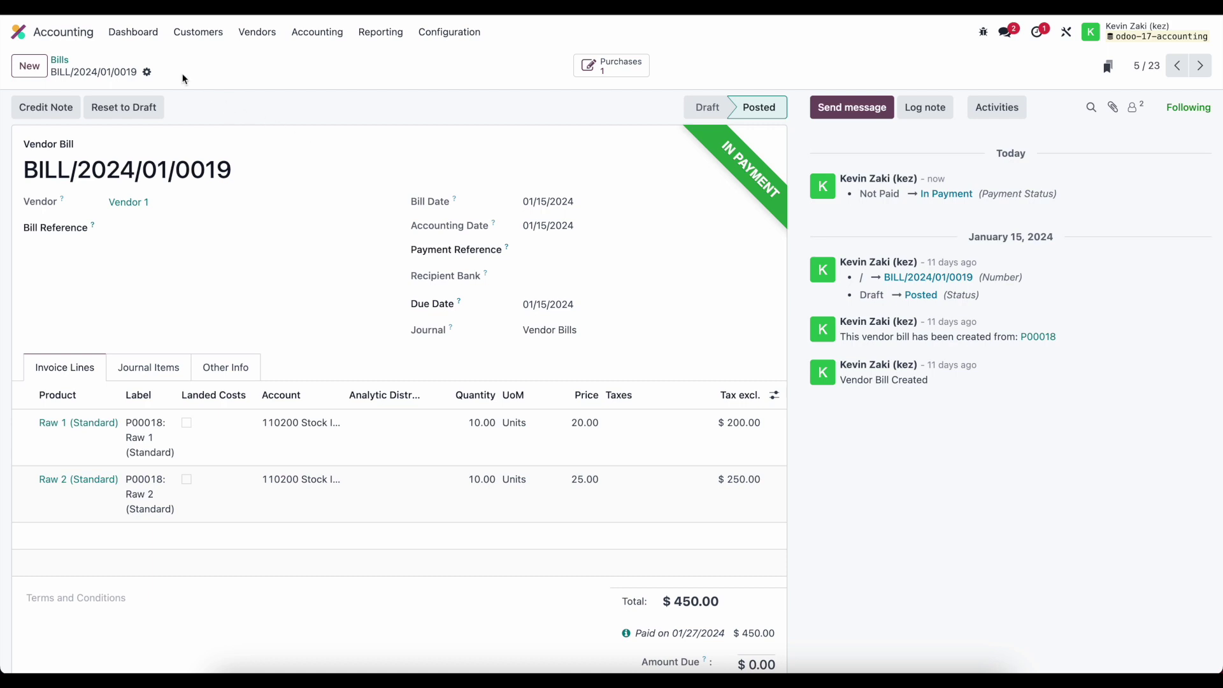
click(133, 33)
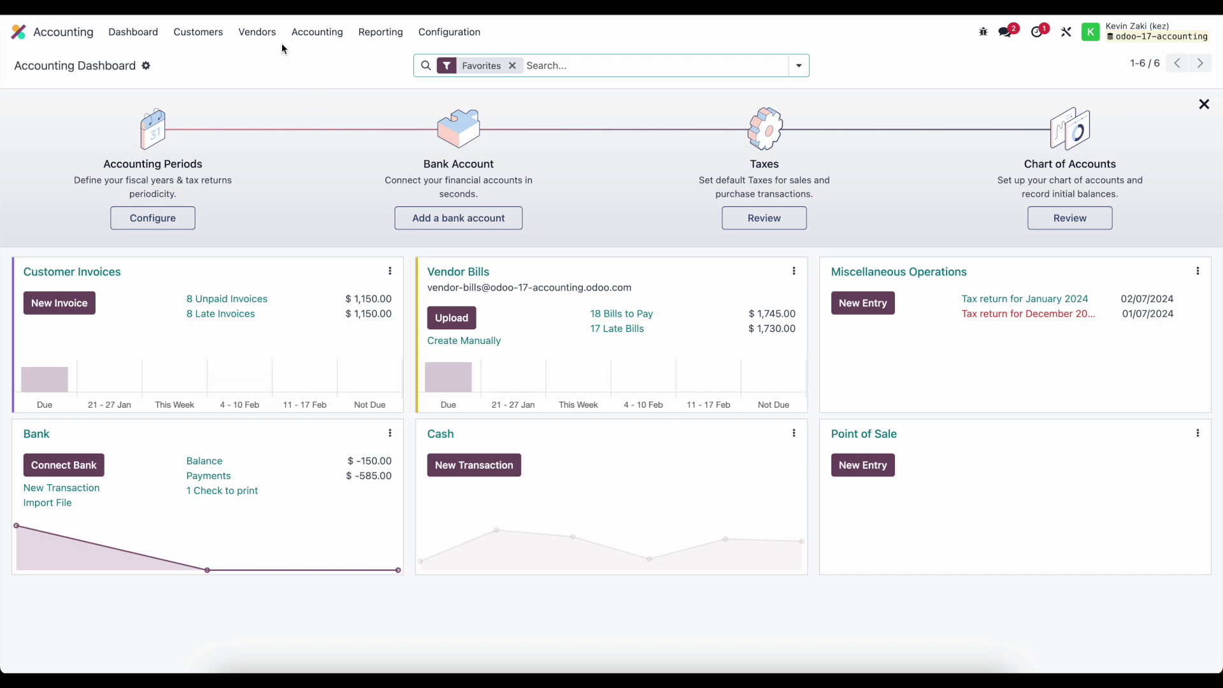
click(258, 35)
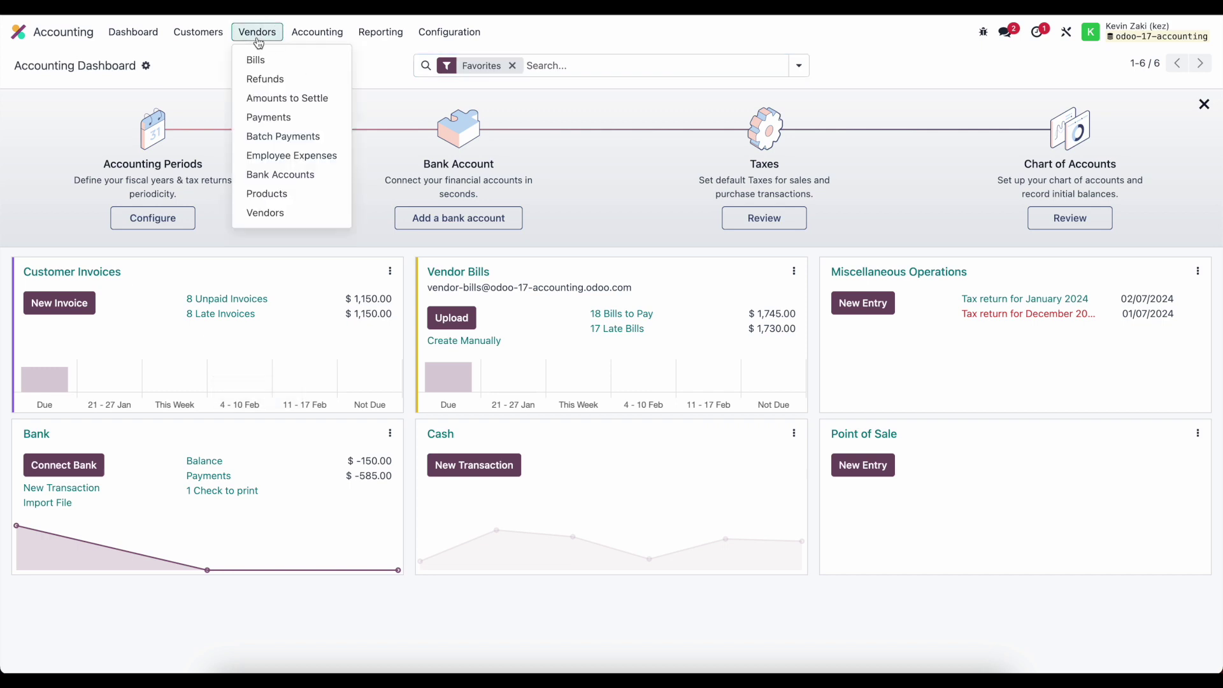
click(284, 121)
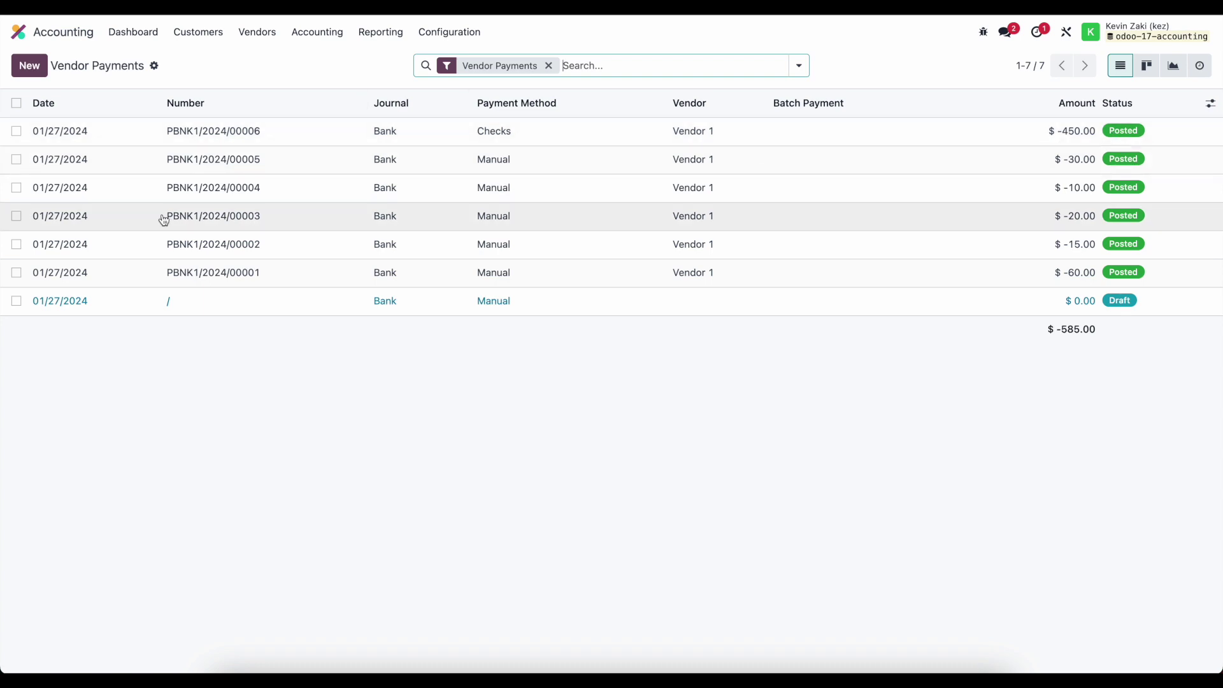
click(16, 130)
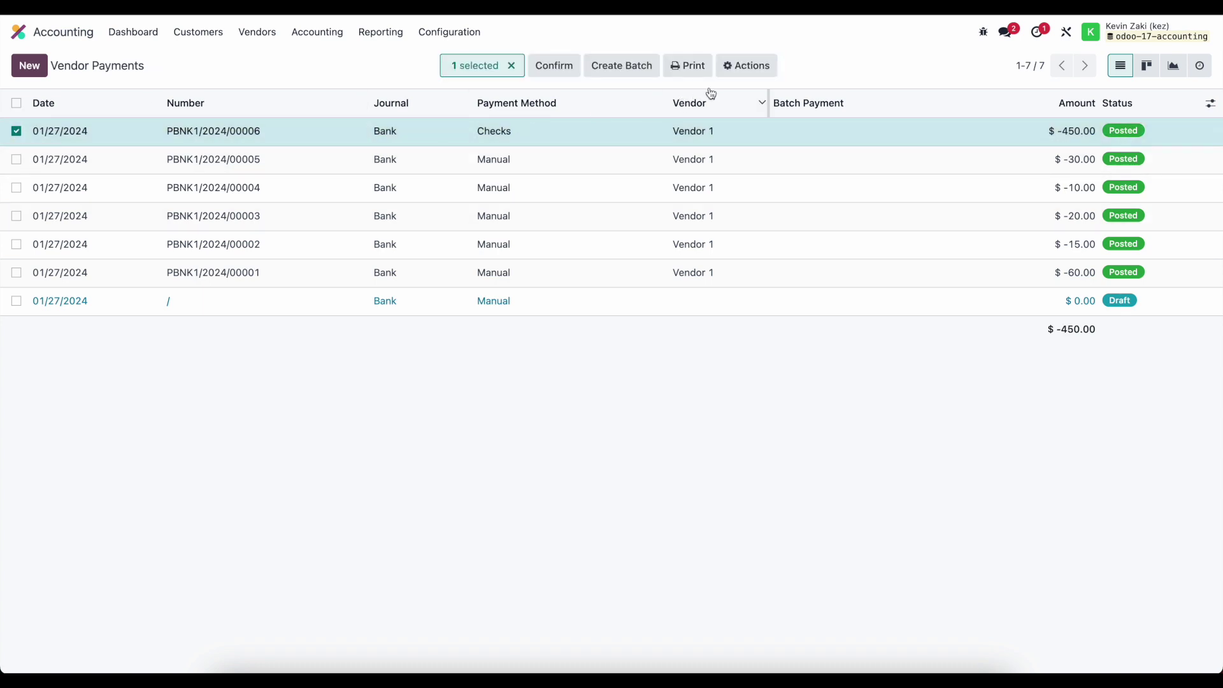
click(737, 66)
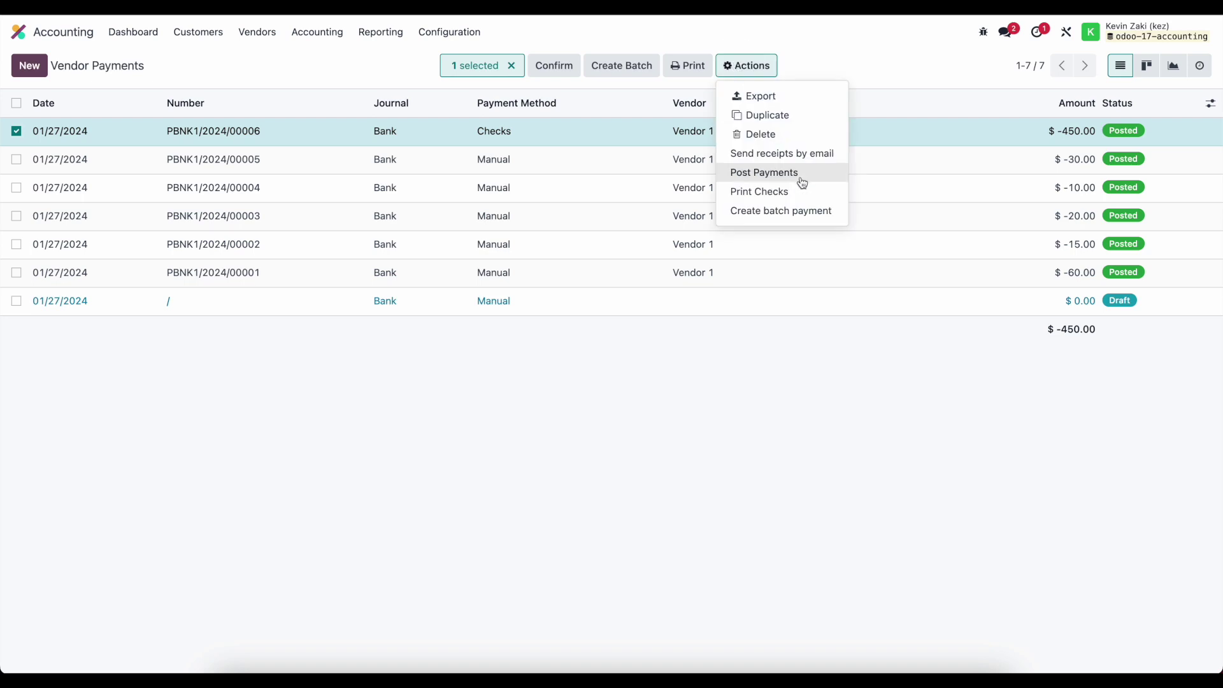
click(16, 131)
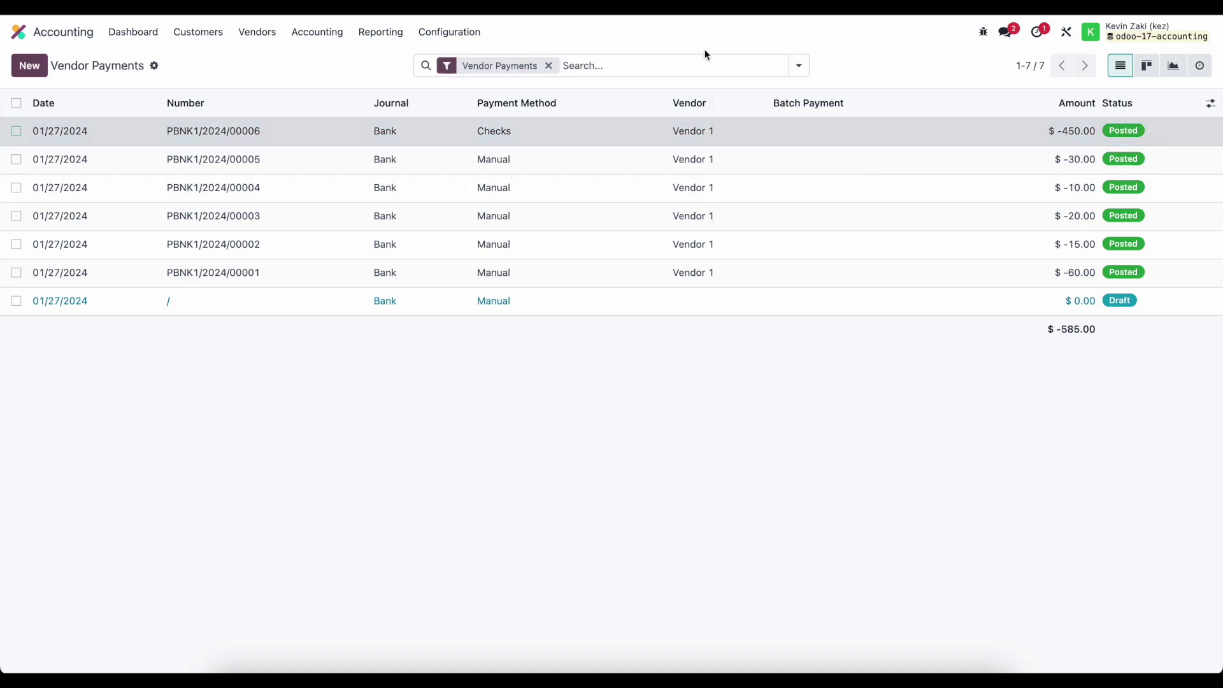
click(798, 65)
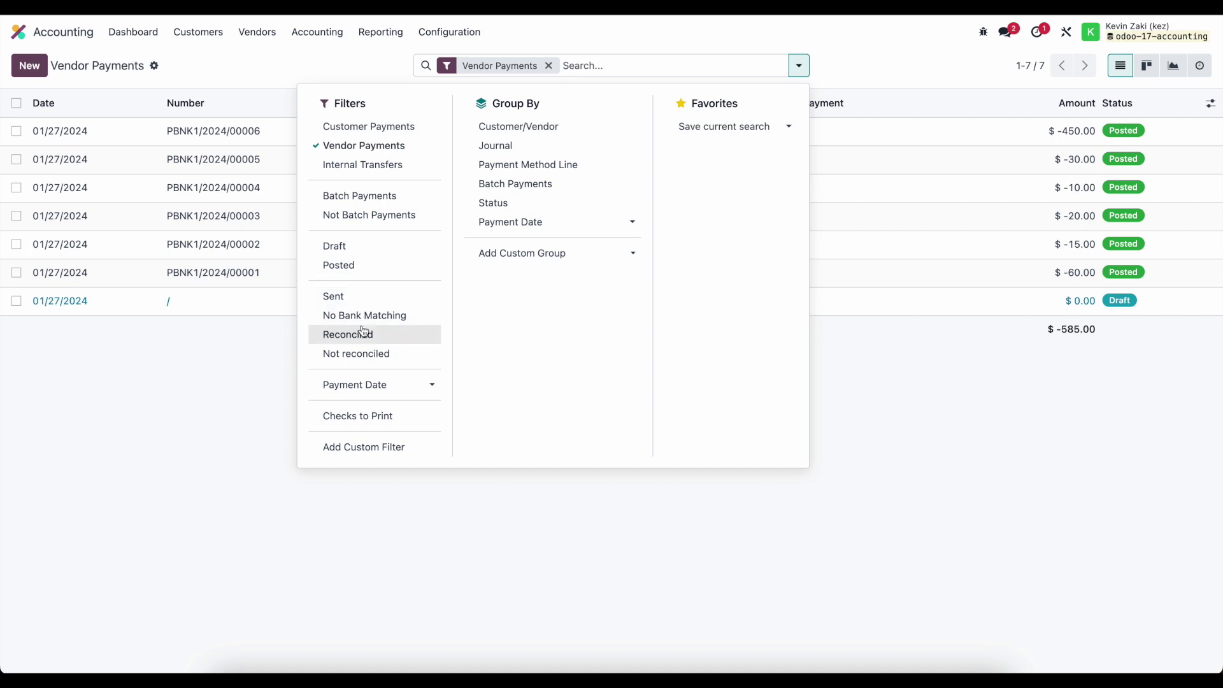
click(381, 421)
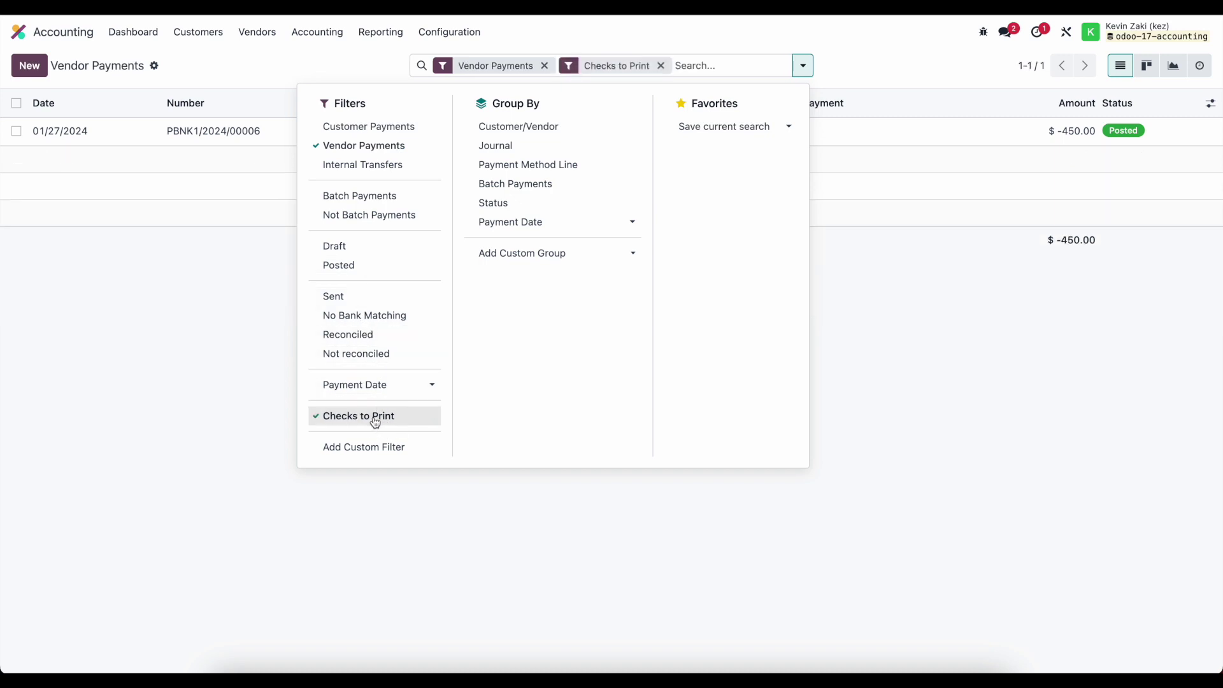
click(199, 352)
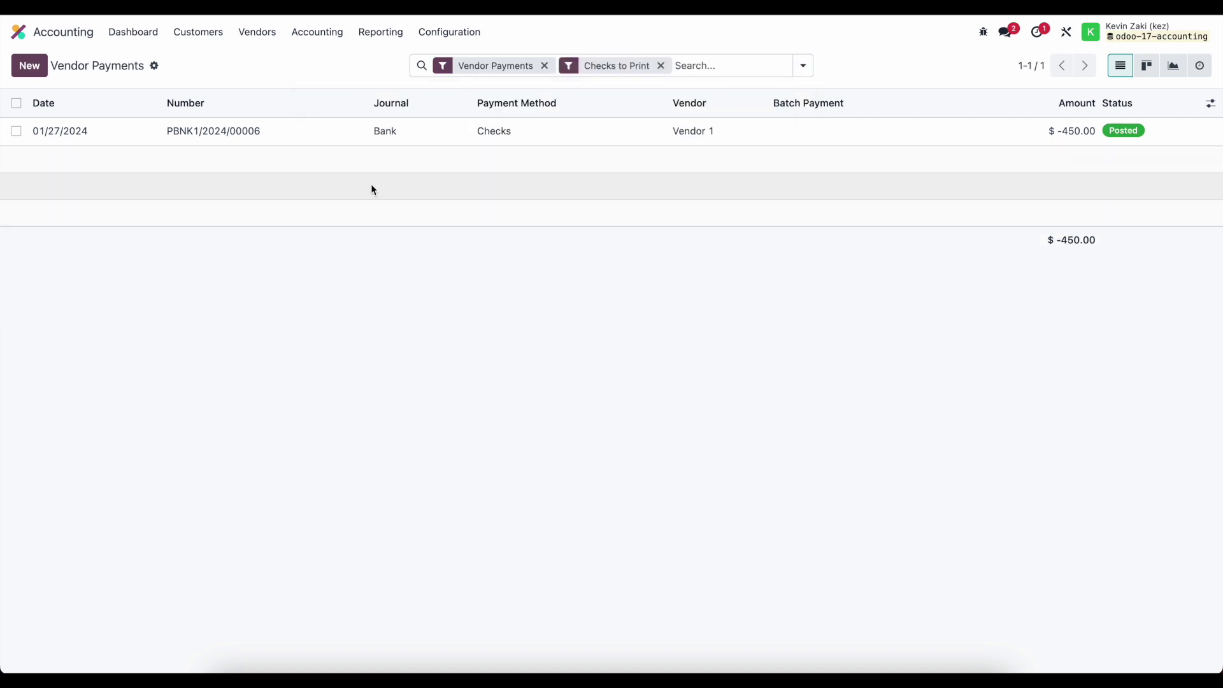
click(140, 35)
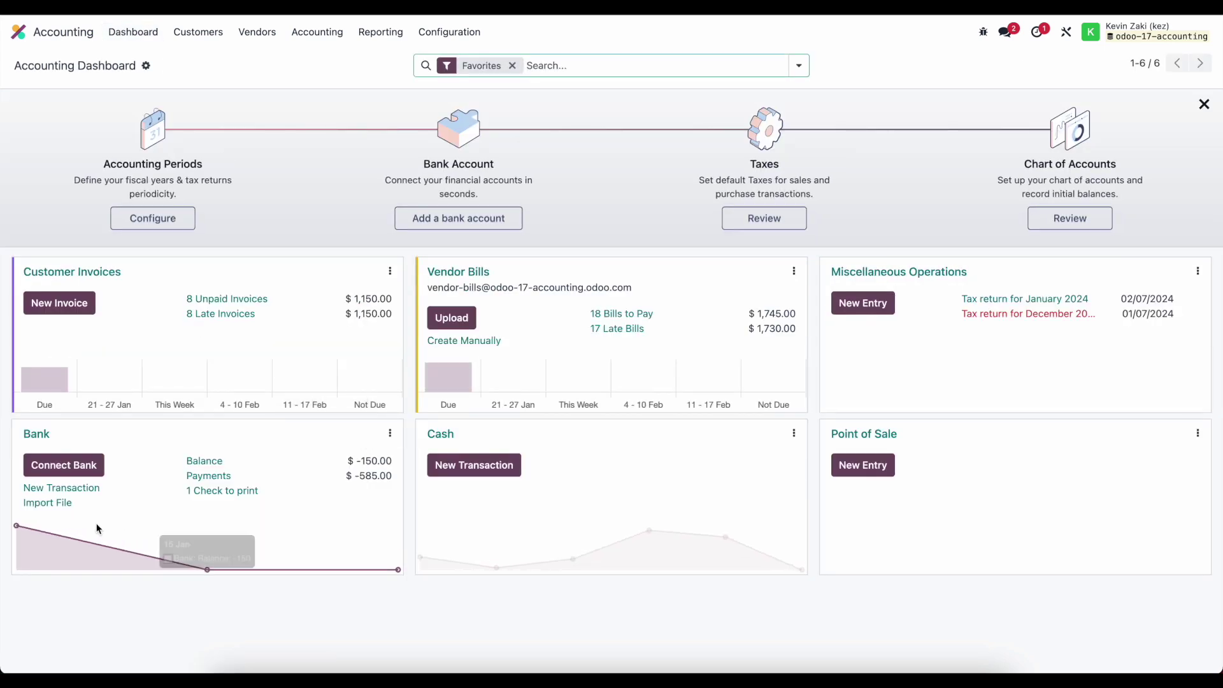
Open the '1 Check to print' list and bring up payment PBNK1/2024/00006.
click(243, 494)
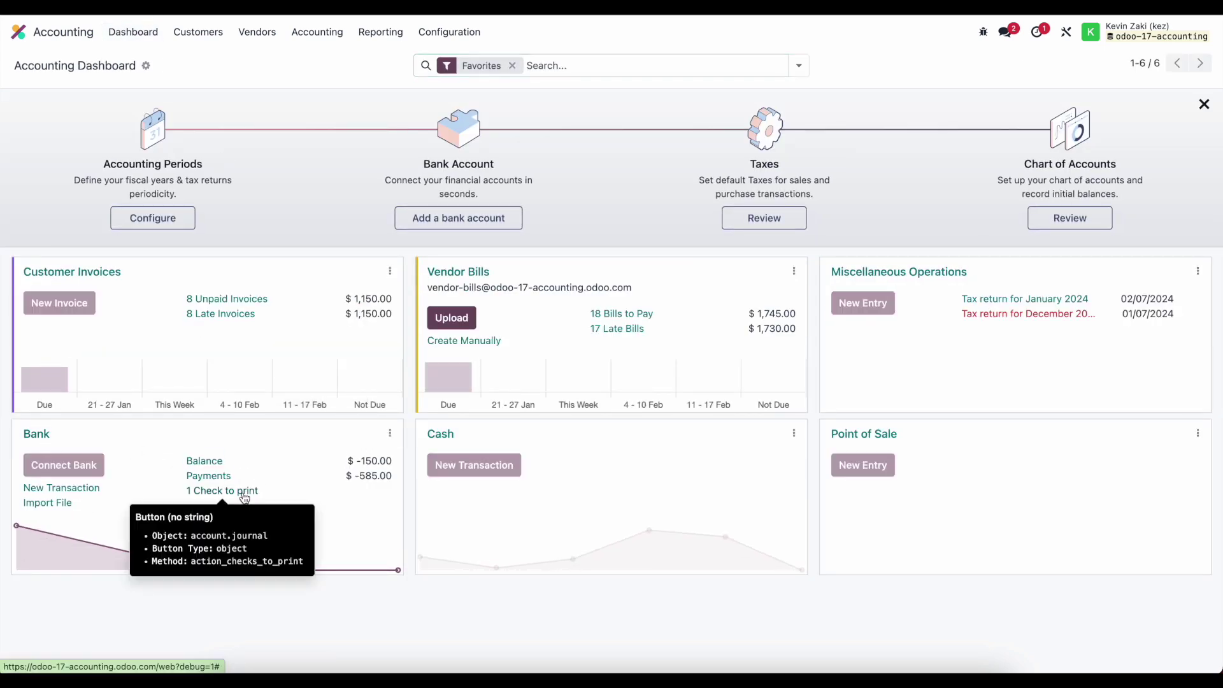
click(16, 131)
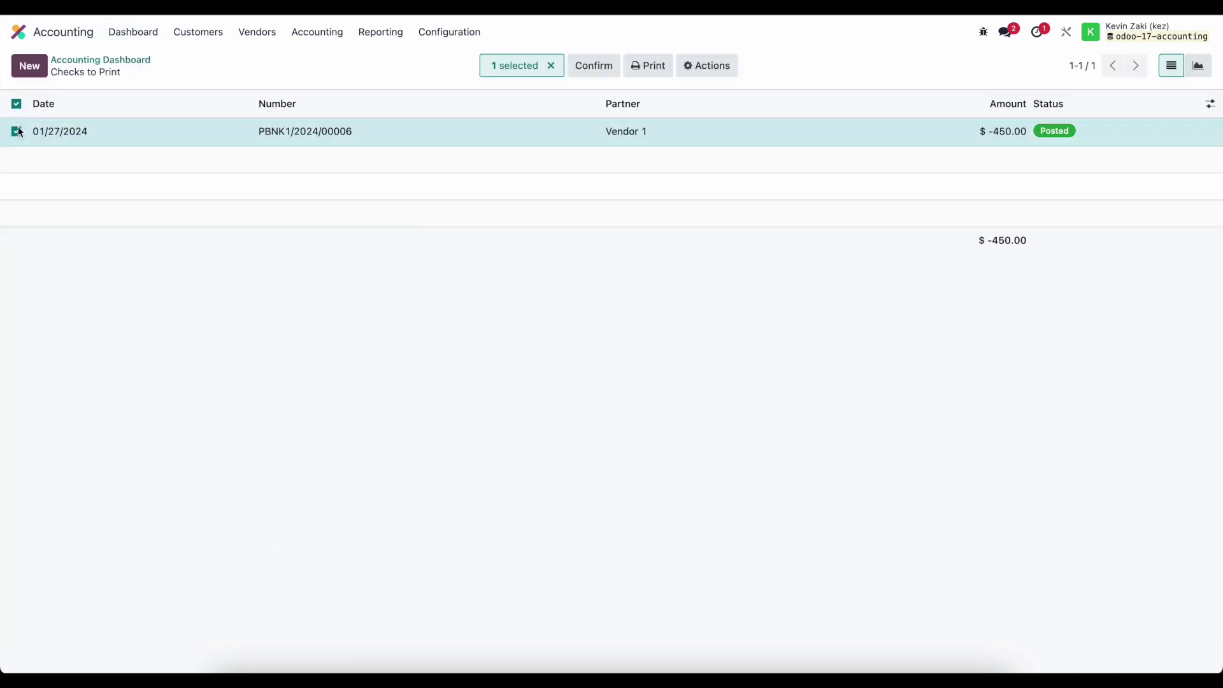
click(651, 68)
click(705, 66)
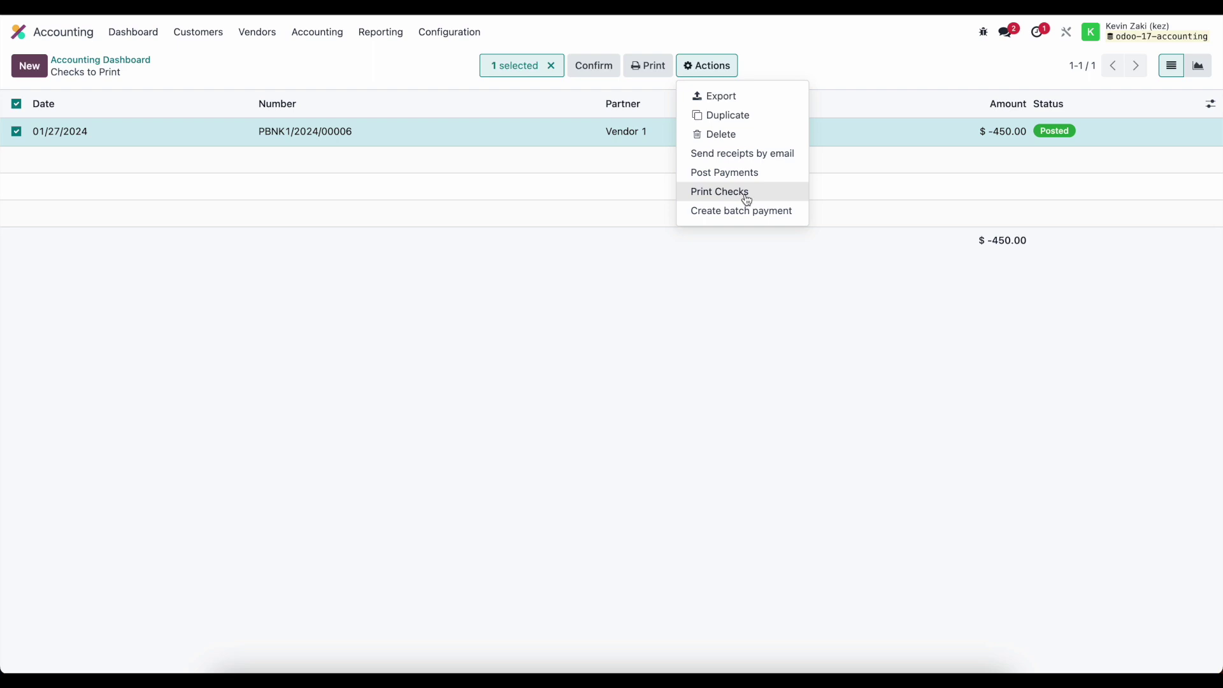
click(15, 104)
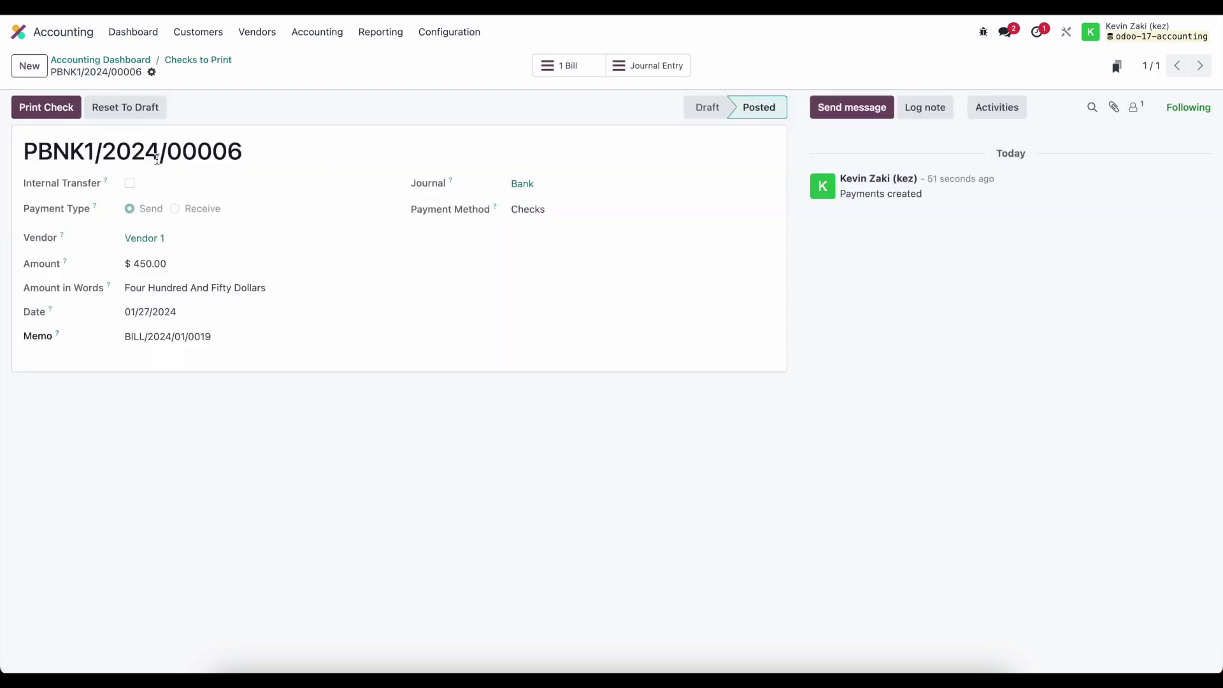
Print PBNK1/2024/00006 as check number 1, saving the document layout to get the Check Top PDF.
click(46, 107)
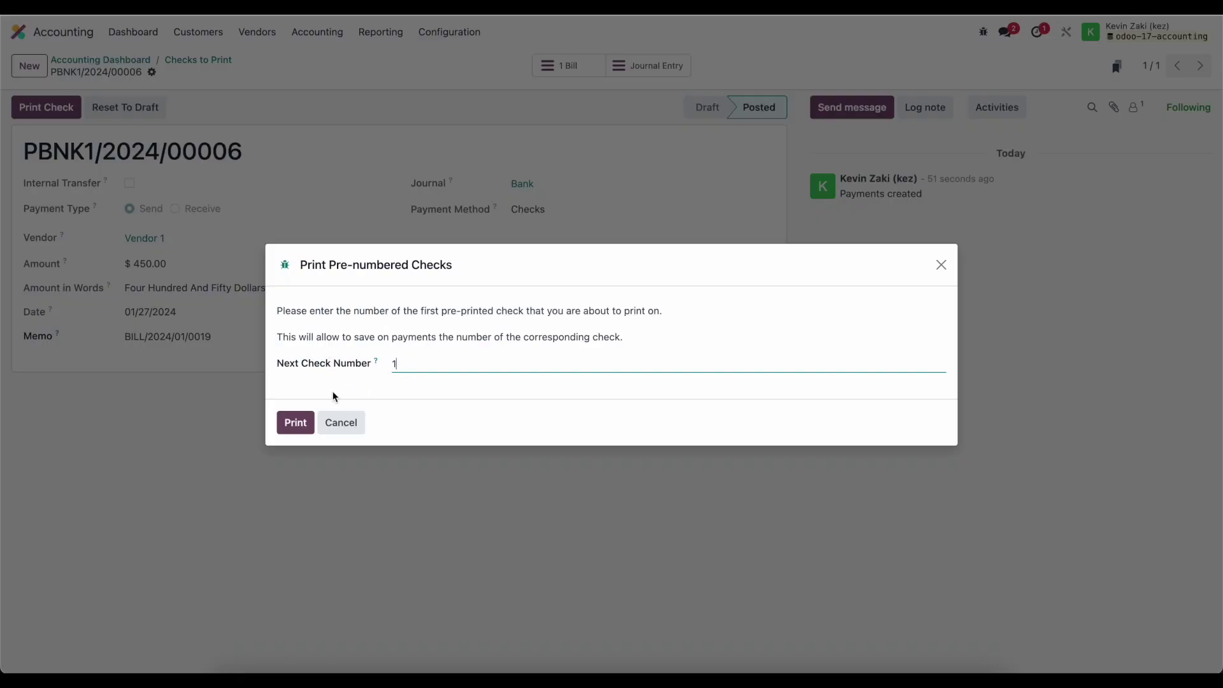
click(295, 423)
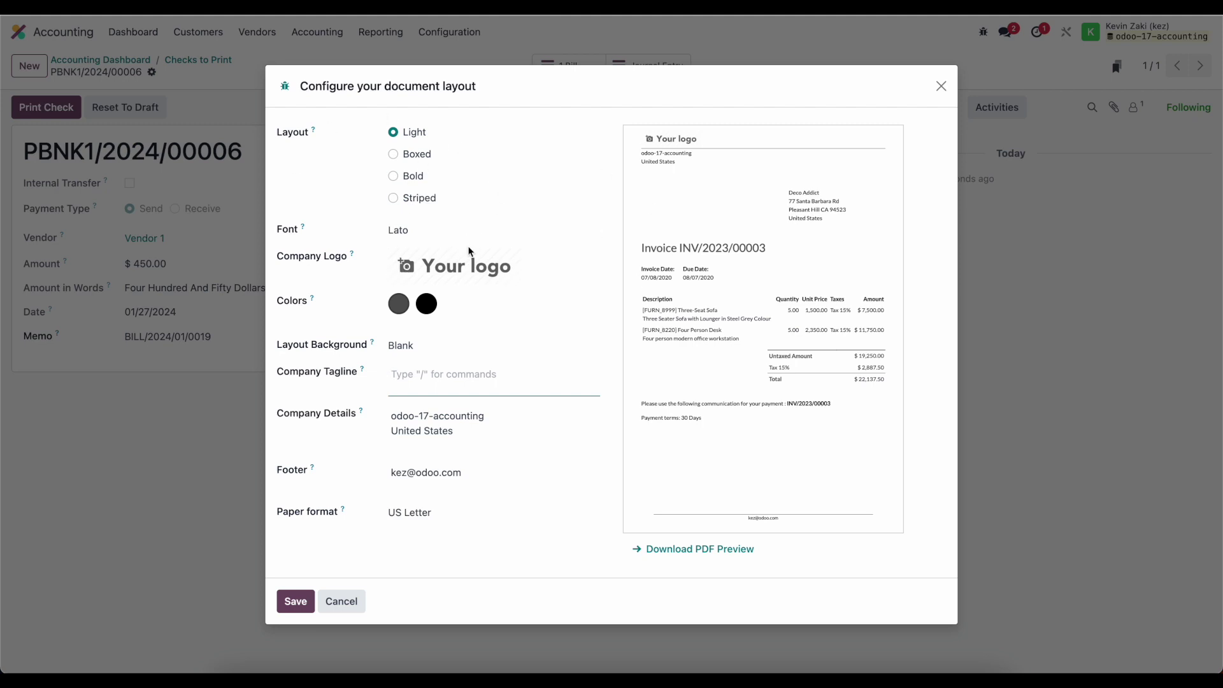
key(Tab)
click(297, 602)
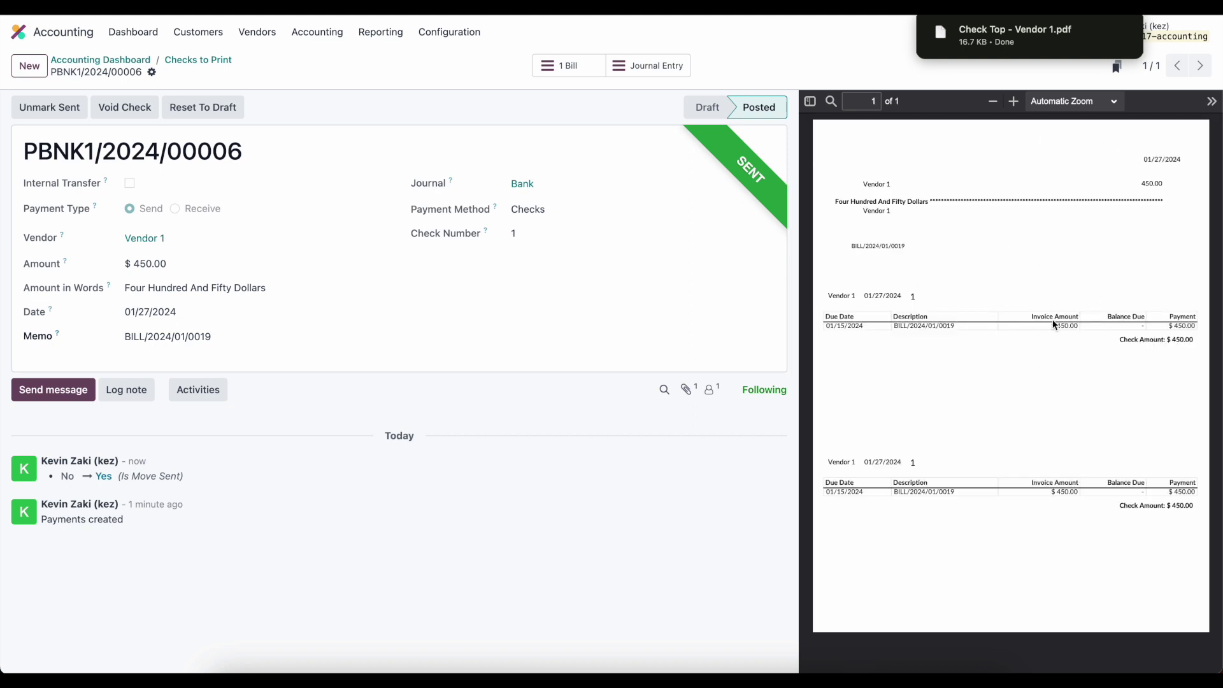
mouse_move(1031, 52)
Reopen payment PBNK1/2024/00006 through Vendors > Payments and view its extra actions.
click(128, 58)
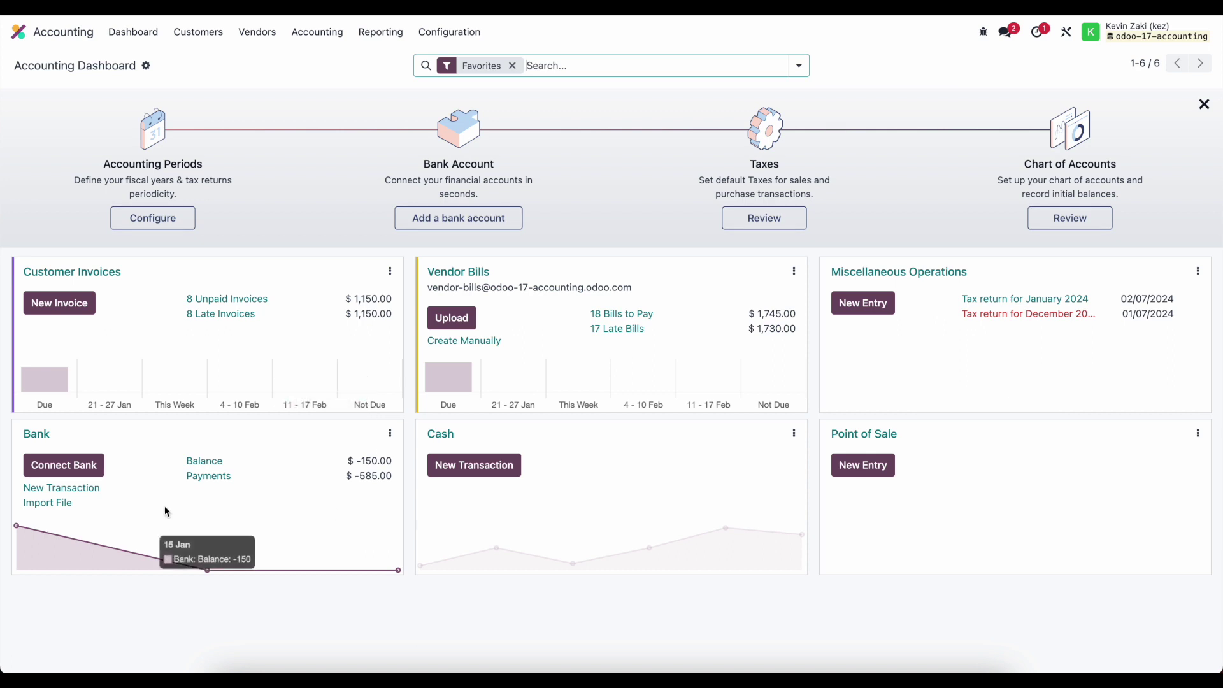
click(260, 33)
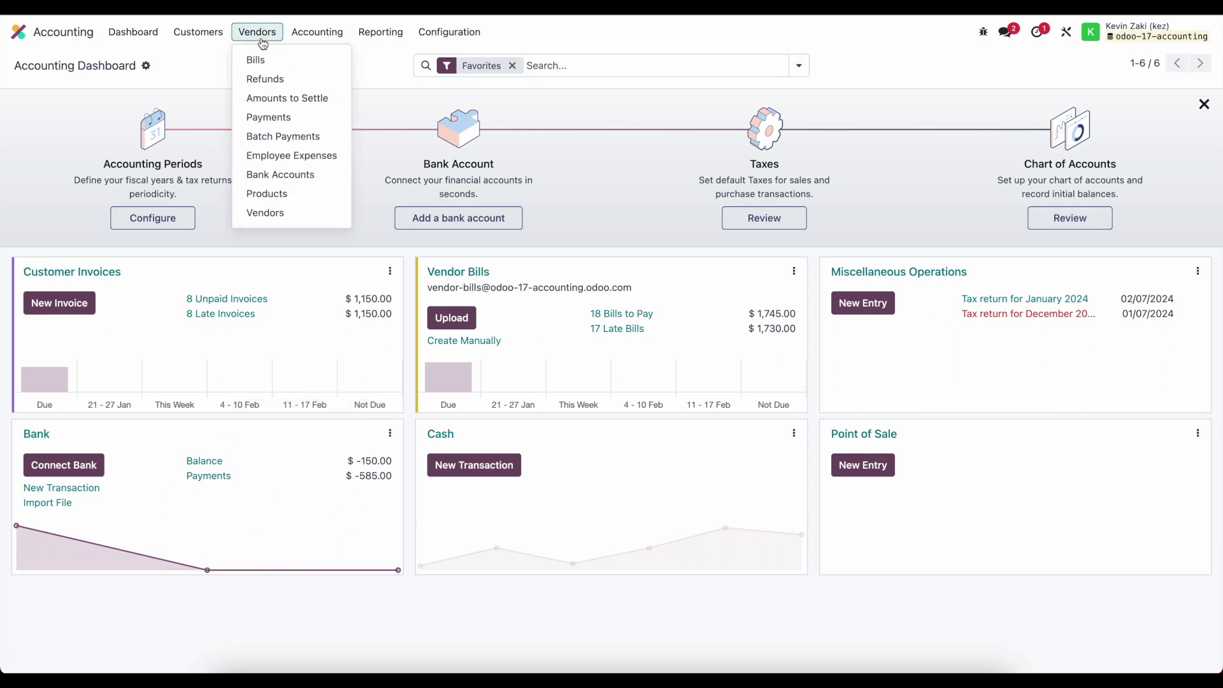
click(280, 117)
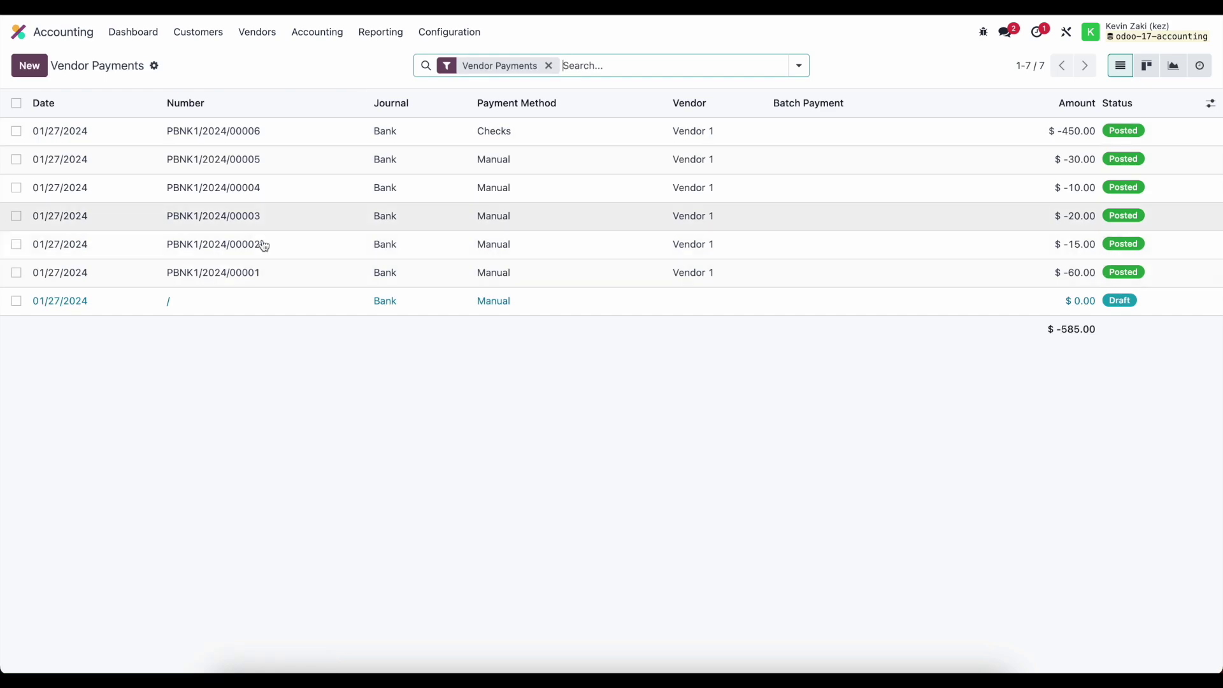
click(253, 138)
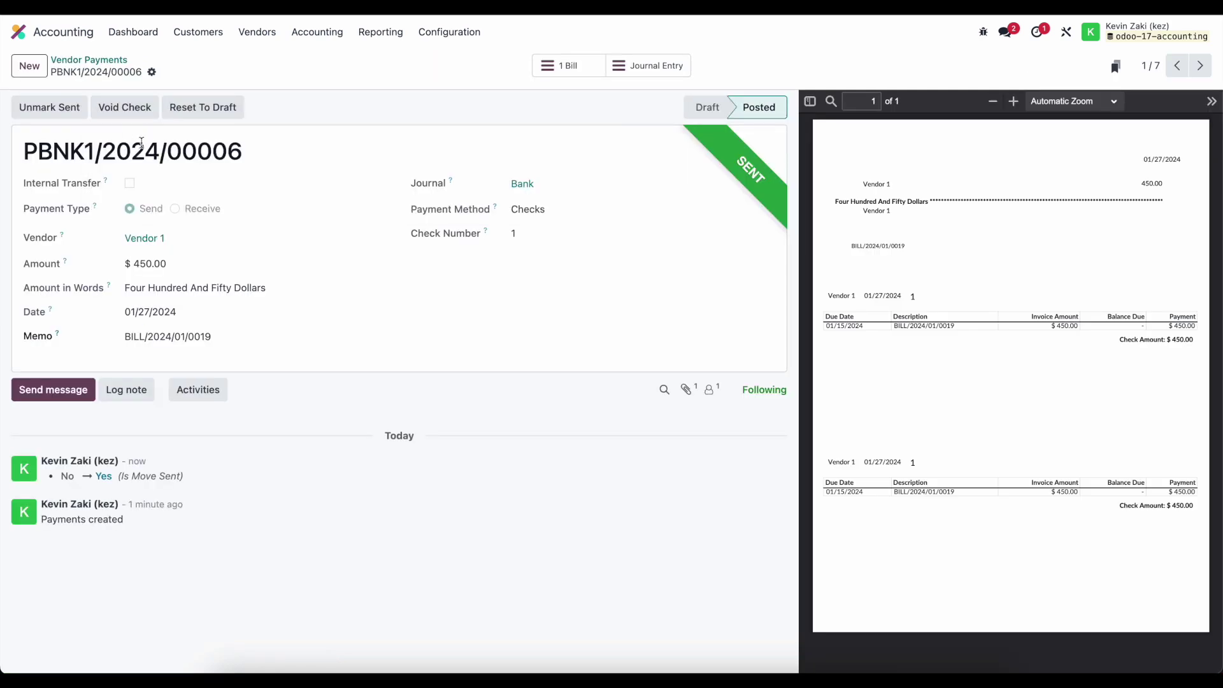
click(152, 73)
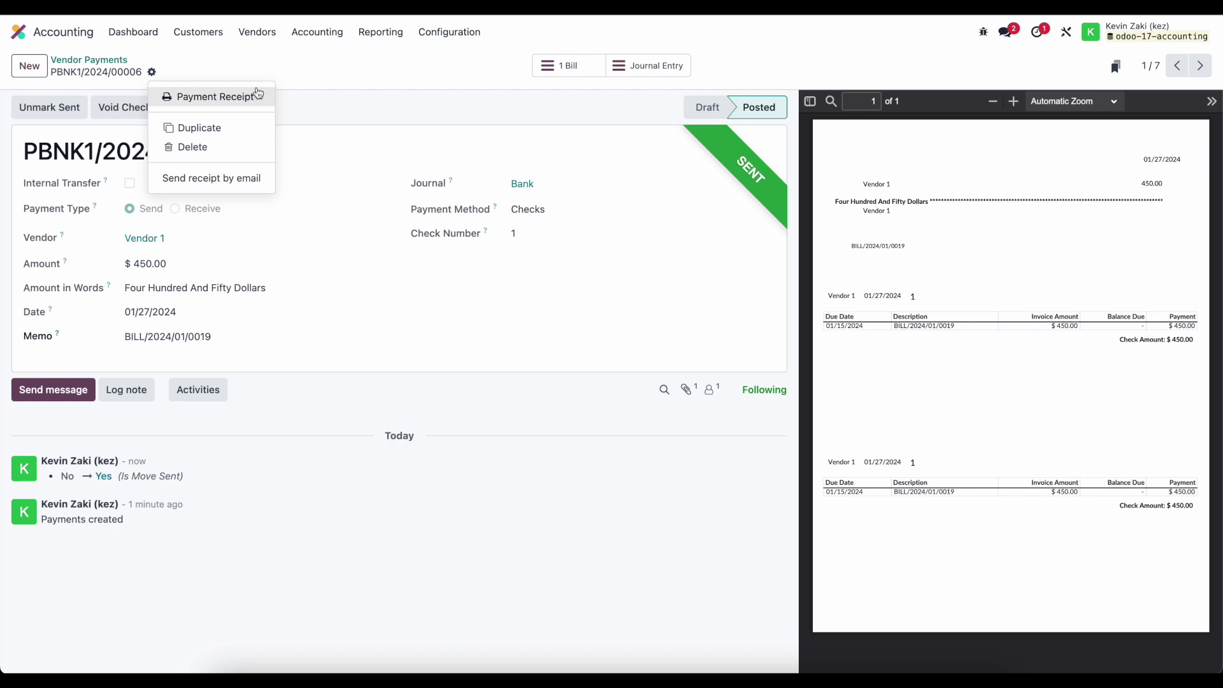
click(251, 70)
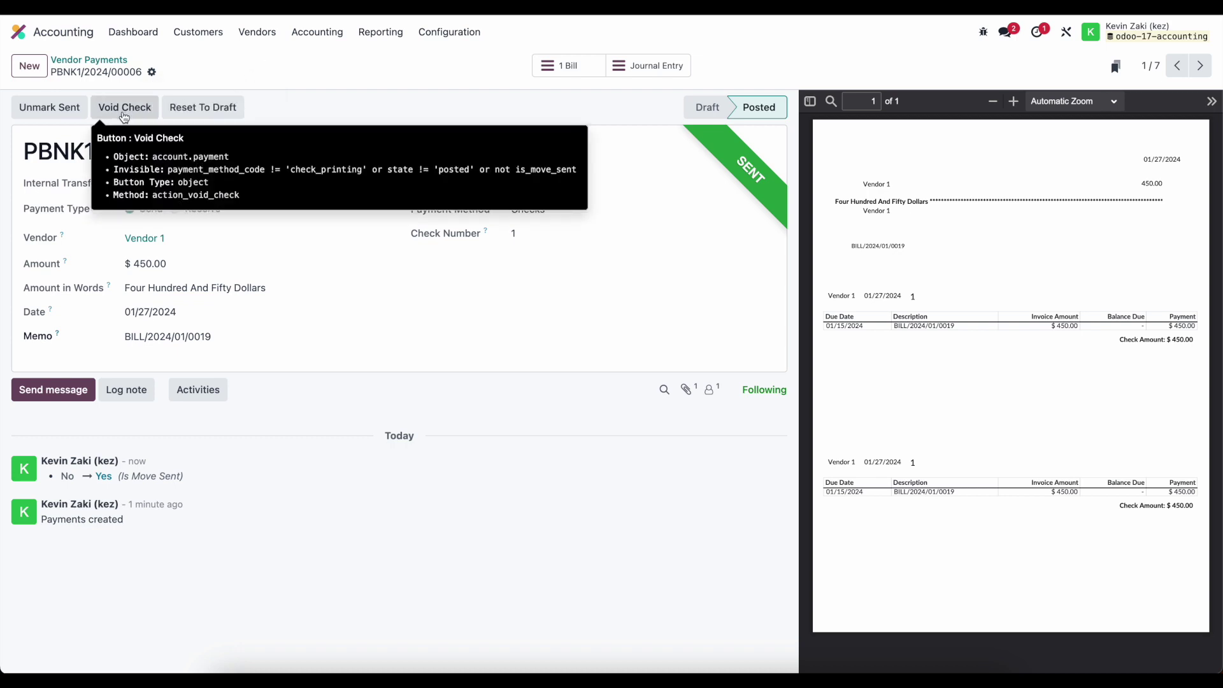
Unmark the check as sent and reprint it, changing Next Check Number from 2 to 1.
click(49, 108)
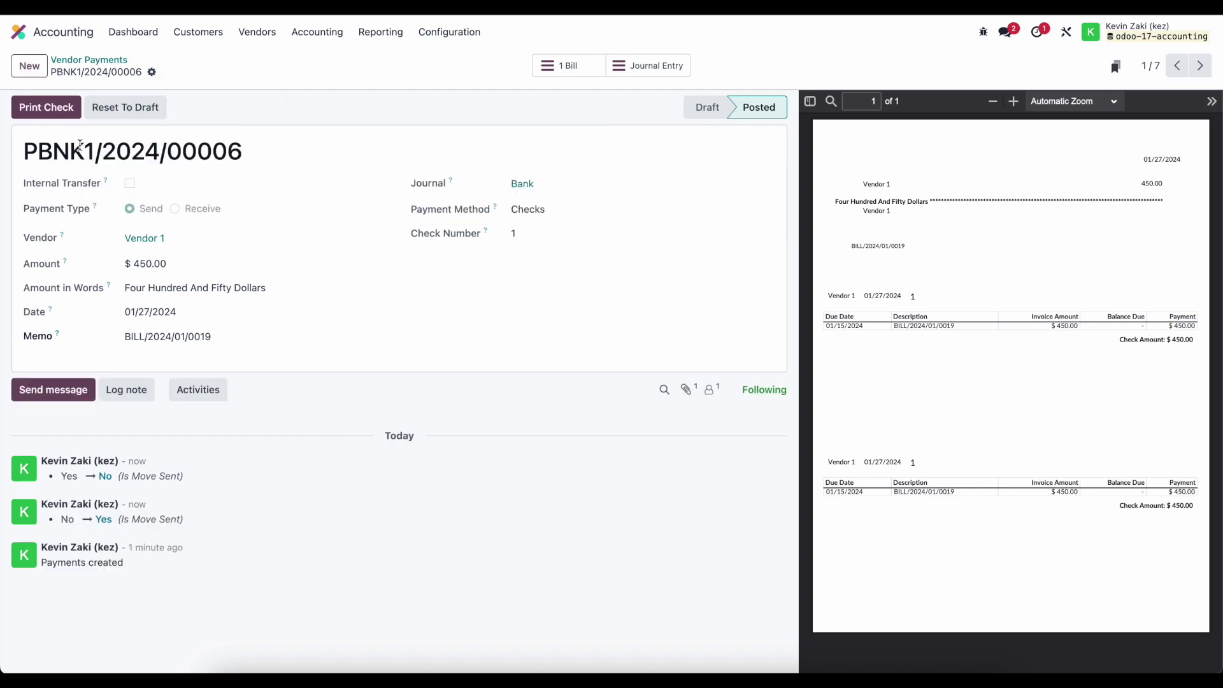
click(60, 102)
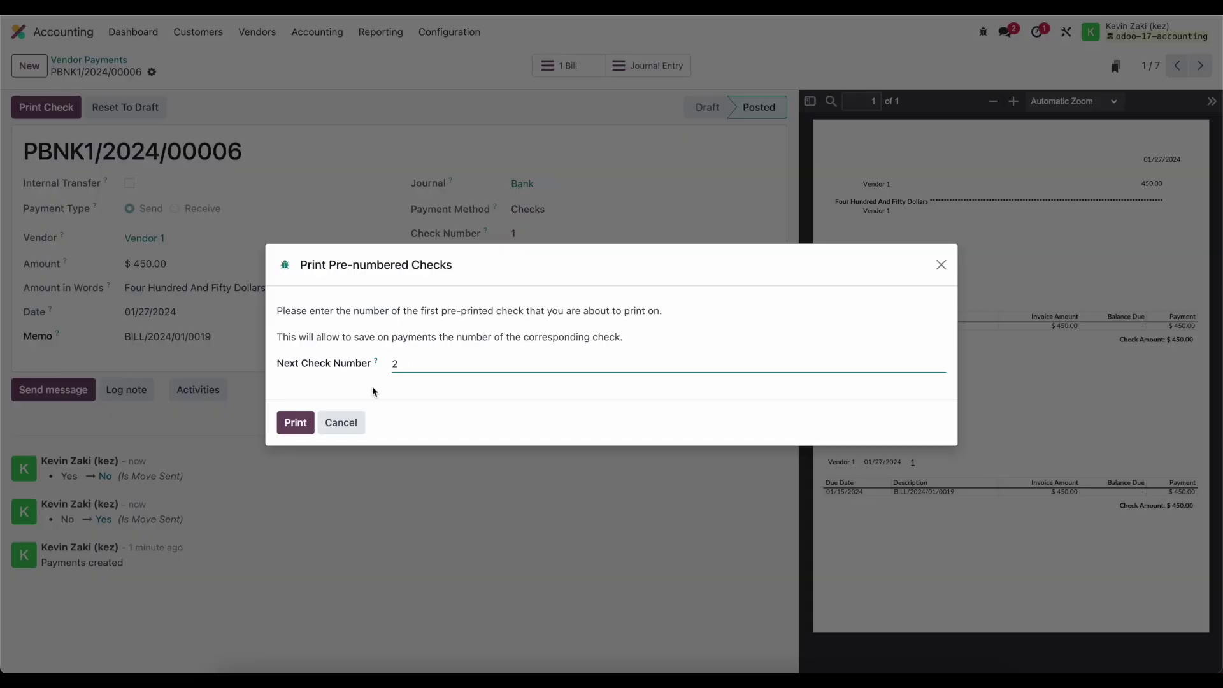
double_click(396, 364)
text(1)
click(386, 389)
click(294, 422)
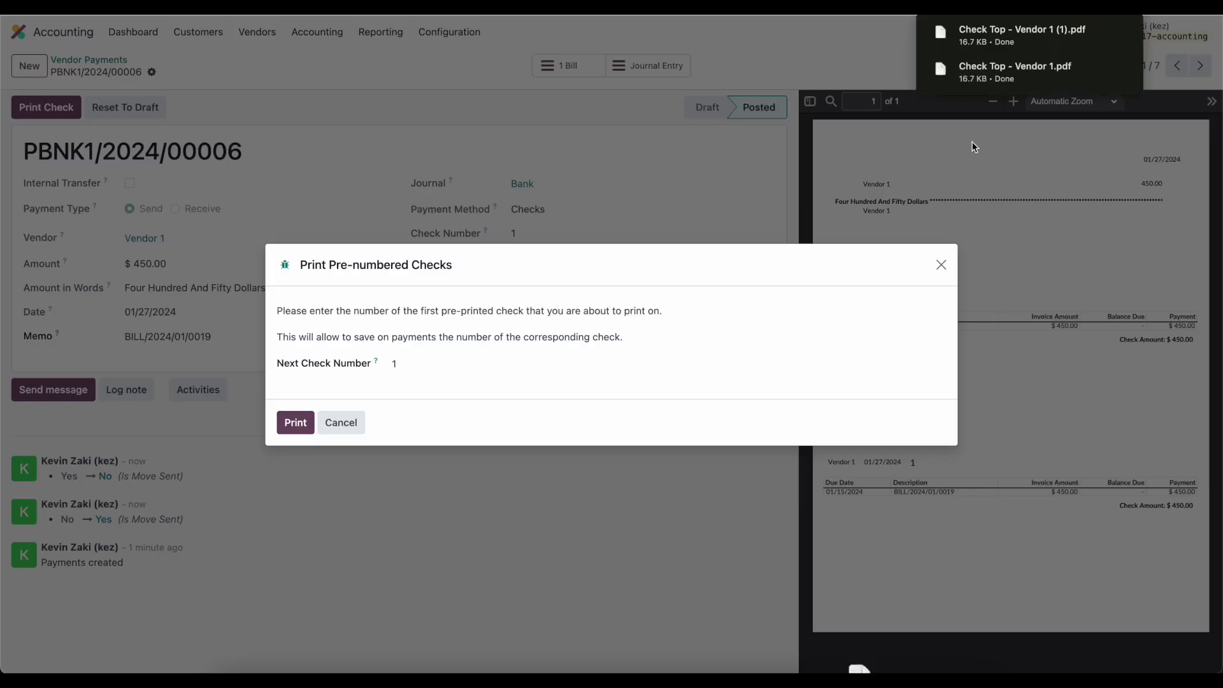
click(941, 264)
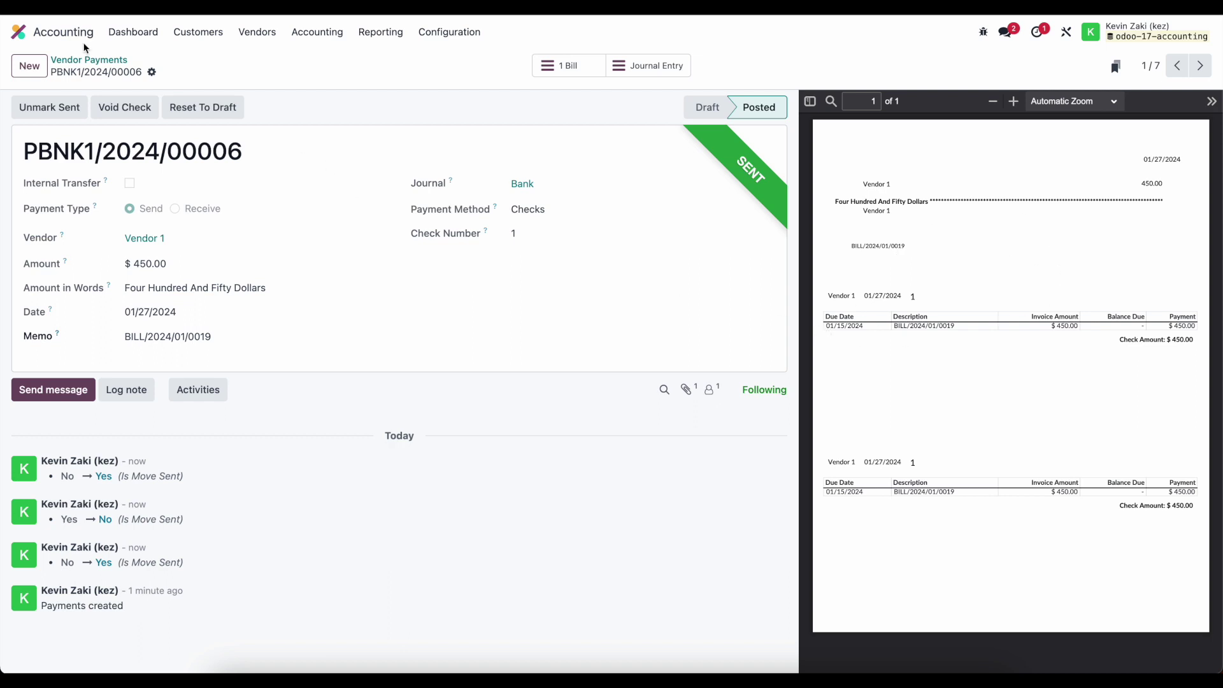
Go back to the Accounting Dashboard, where the Bank card shows a $-150.00 balance.
click(133, 32)
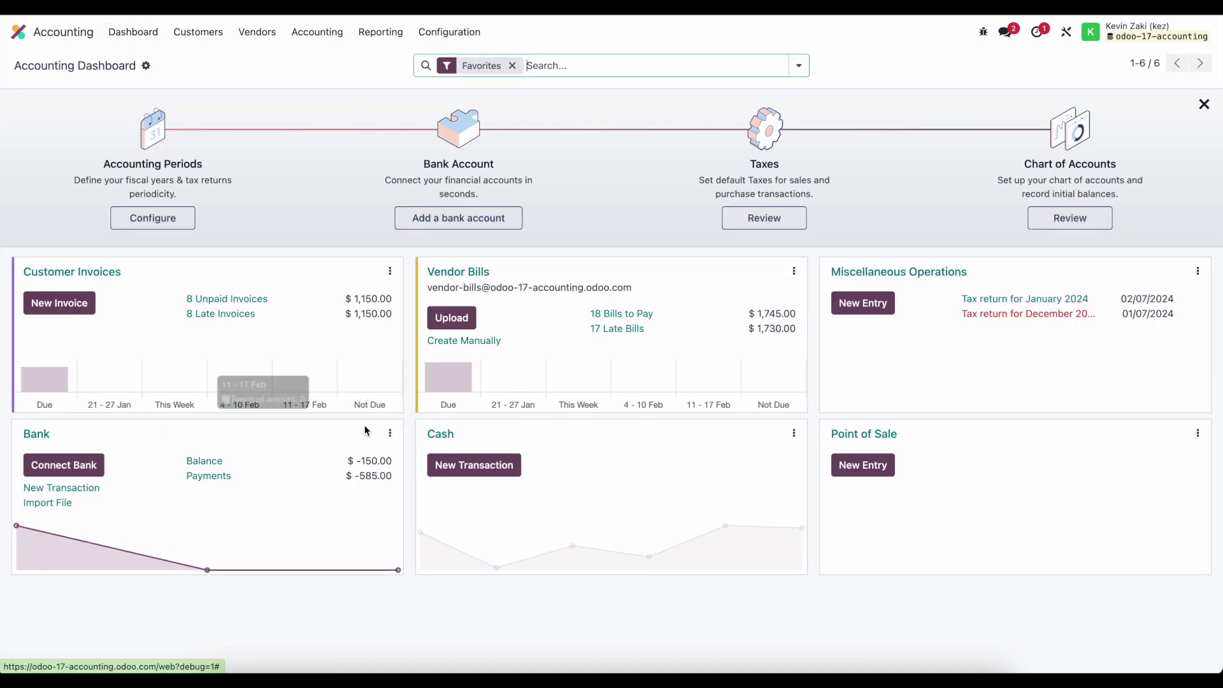